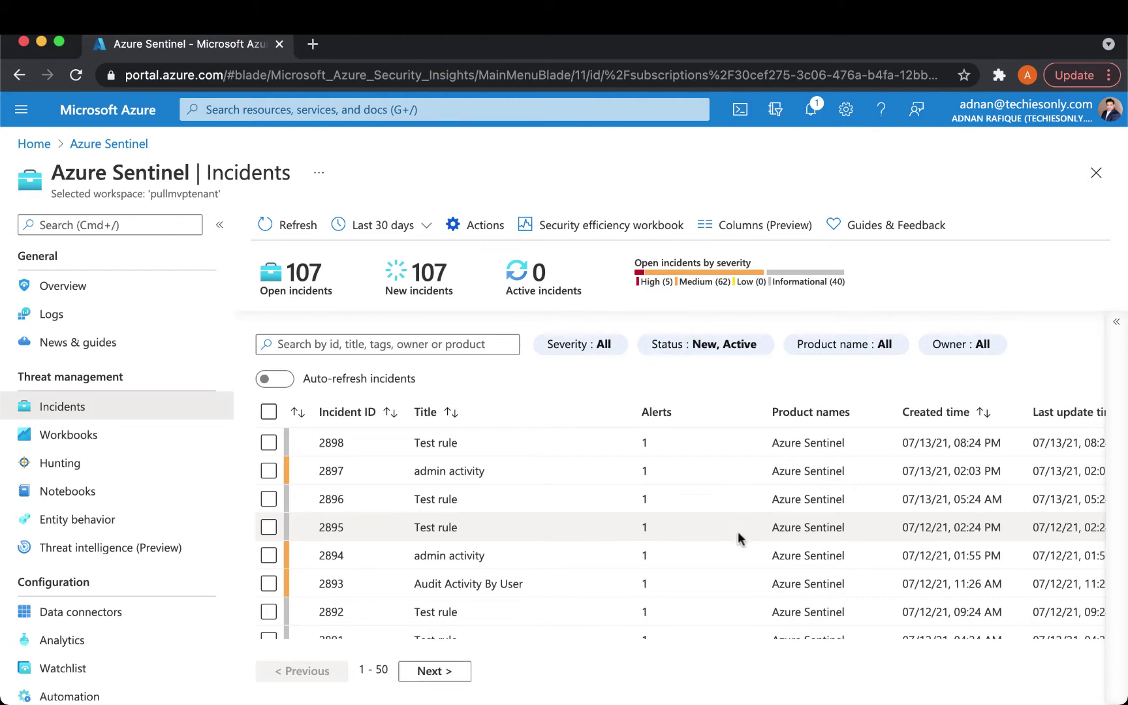
Step: Scroll down the incidents list to reach incident 2870, the legacy auth alert
{"action": "scroll", "coordinate": [647, 565], "scroll_direction": "down", "scroll_amount": 5}
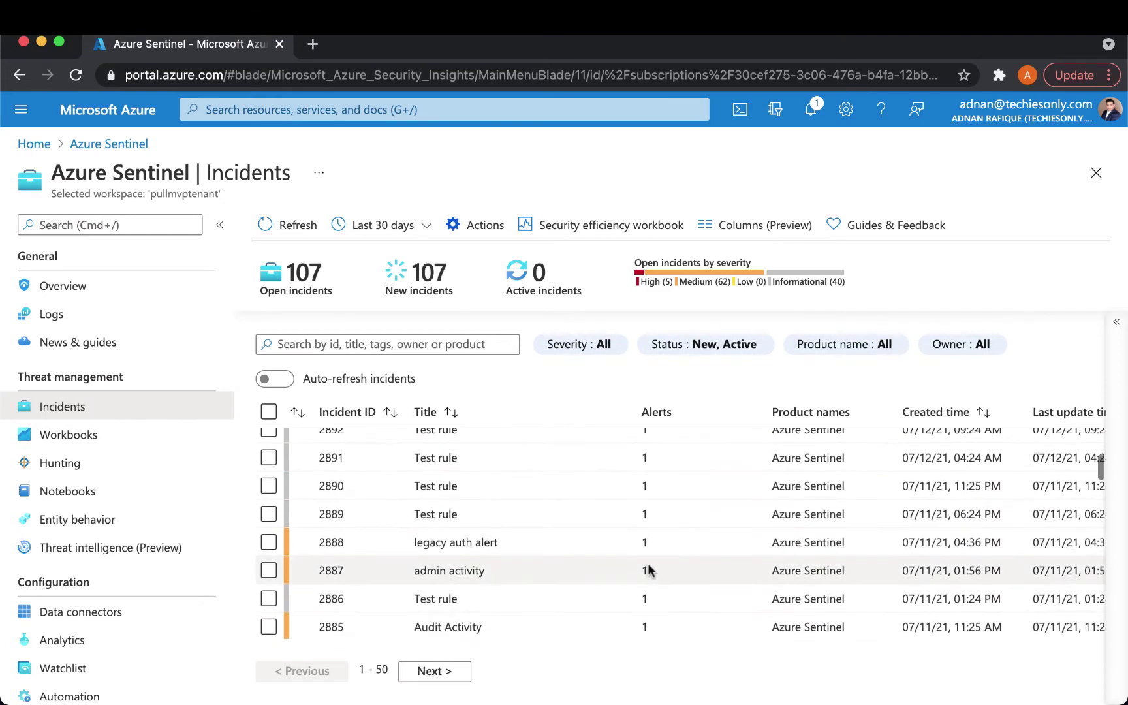
{"action": "scroll", "coordinate": [647, 570], "scroll_direction": "down", "scroll_amount": 6}
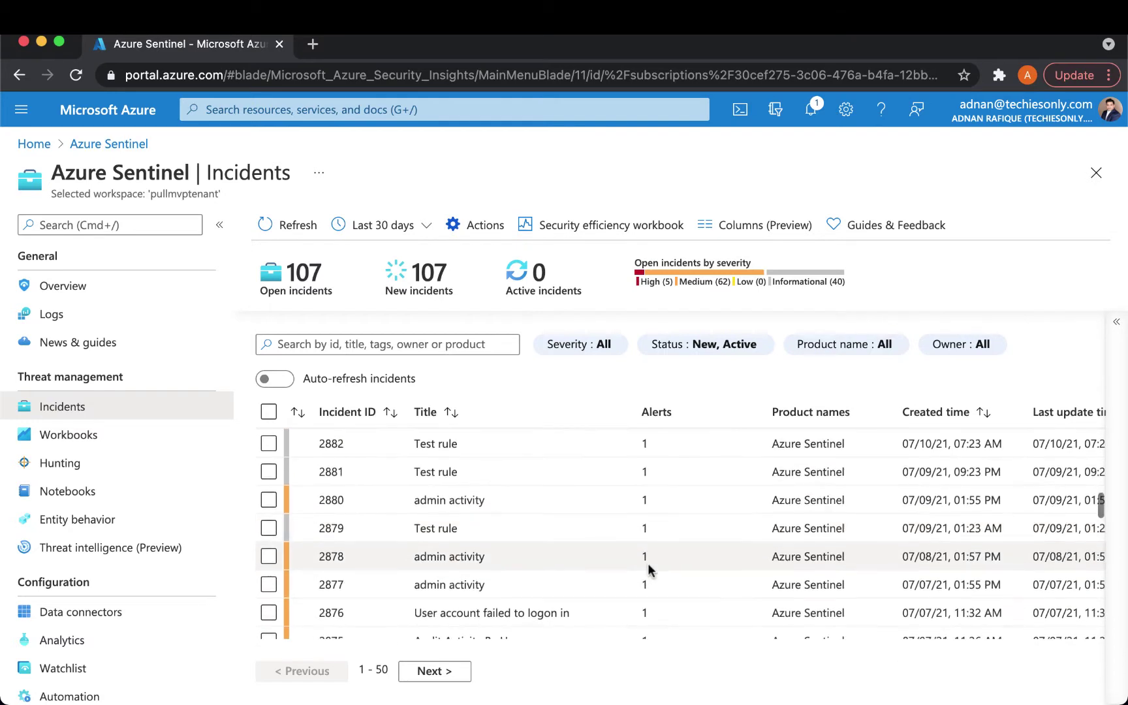
{"action": "scroll", "coordinate": [649, 569], "scroll_direction": "down", "scroll_amount": 3}
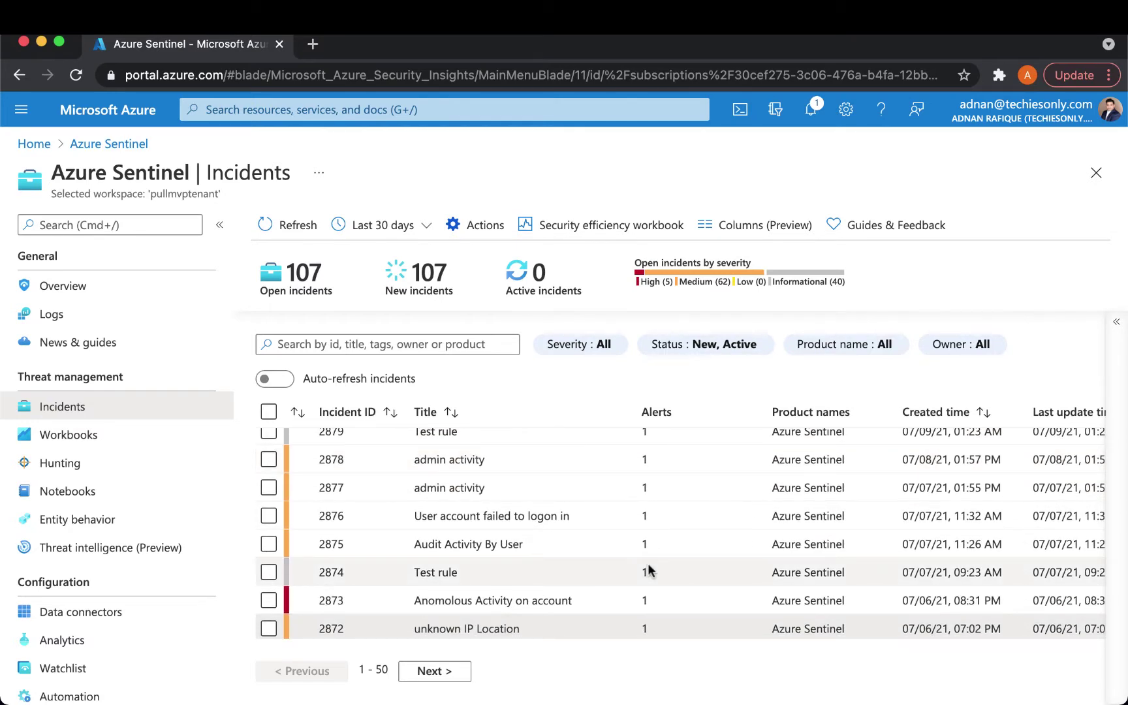
{"action": "scroll", "coordinate": [648, 568], "scroll_direction": "down", "scroll_amount": 2}
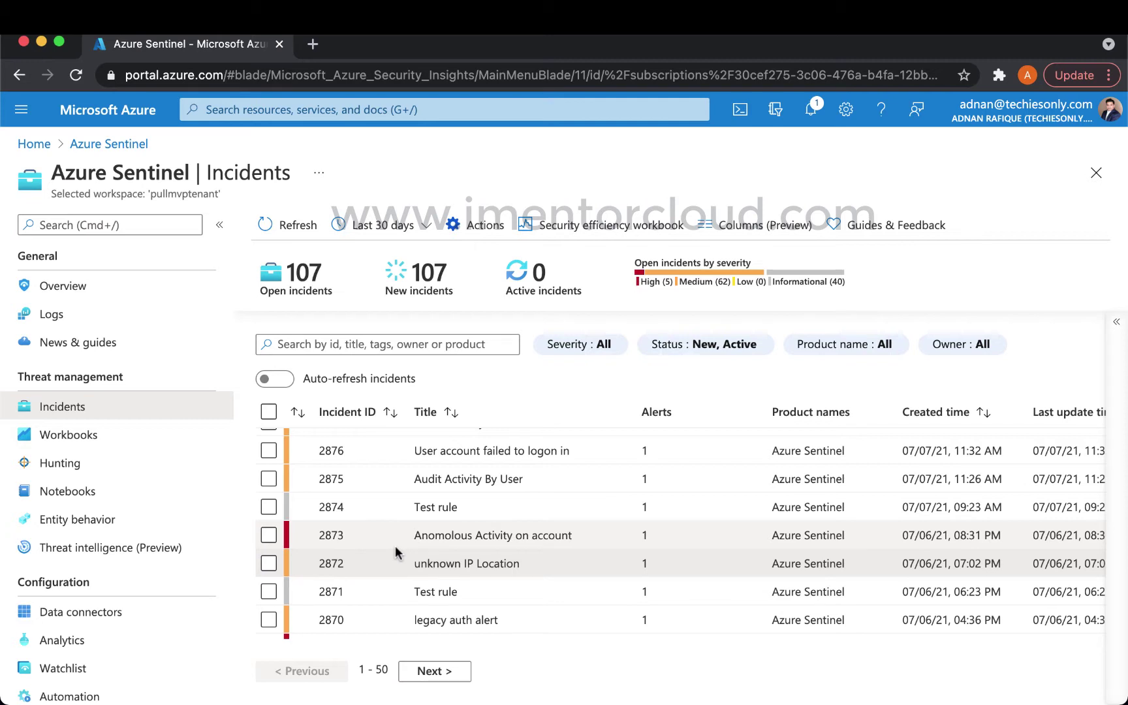
{"action": "scroll", "coordinate": [507, 541], "scroll_direction": "down", "scroll_amount": 3}
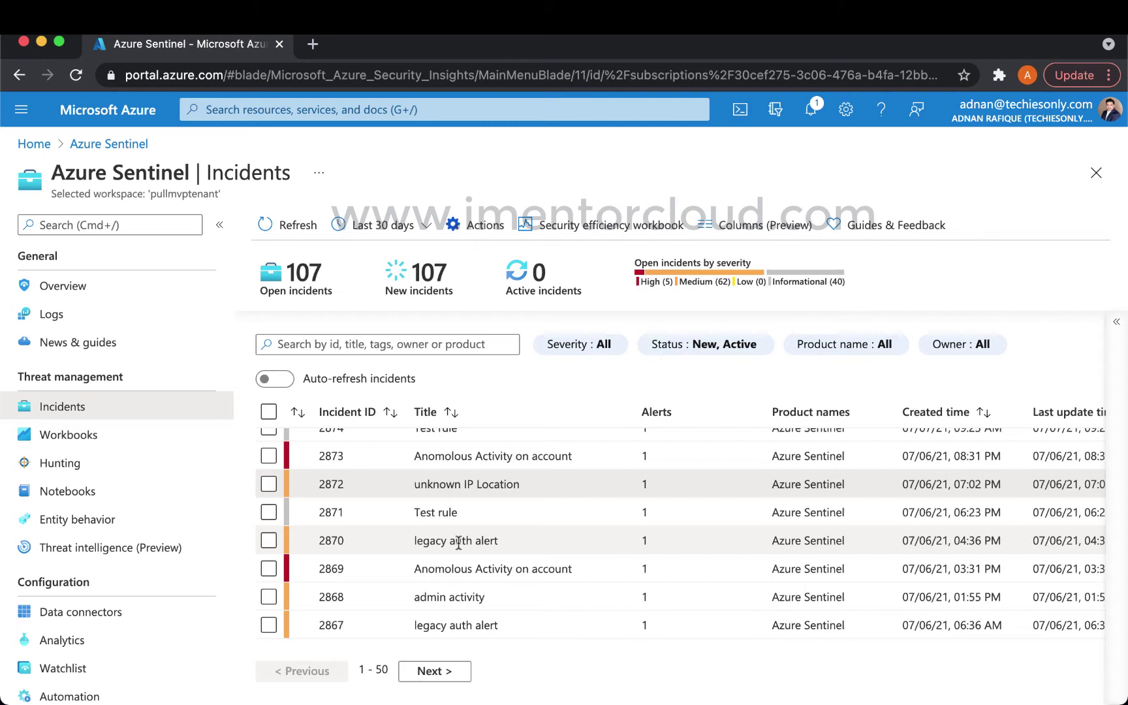
Step: Open incident 2870's summary panel, then its full details page
{"action": "left_click", "coordinate": [459, 542]}
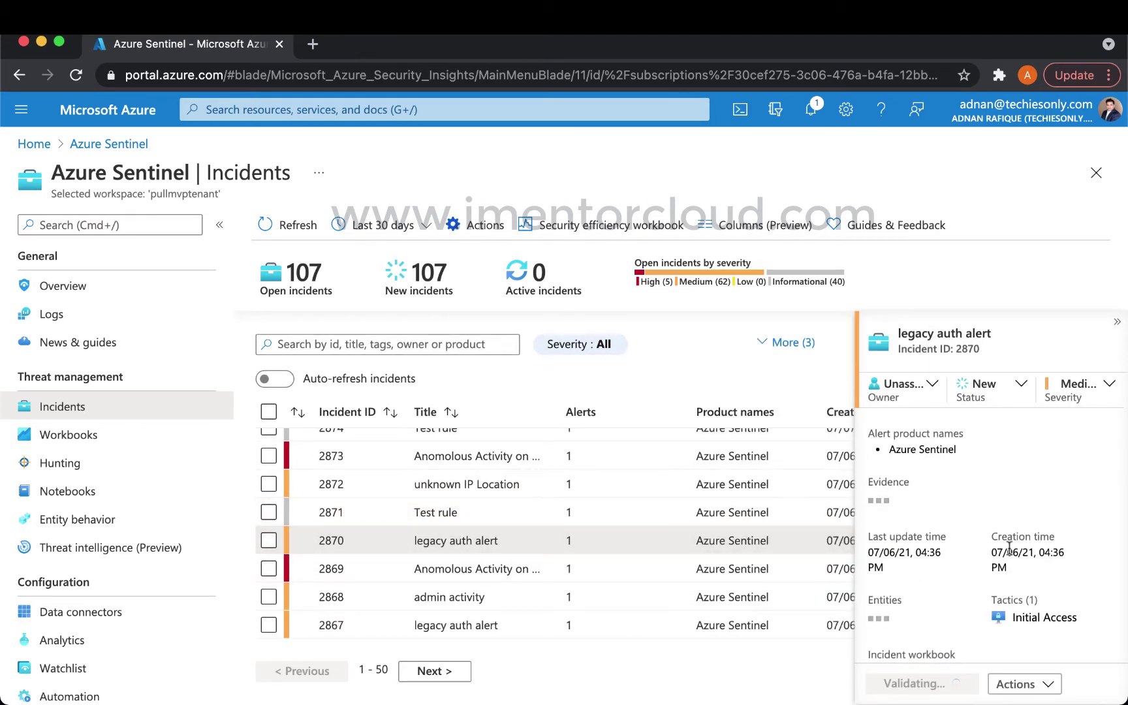
{"action": "scroll", "coordinate": [1004, 553], "scroll_direction": "down", "scroll_amount": 3}
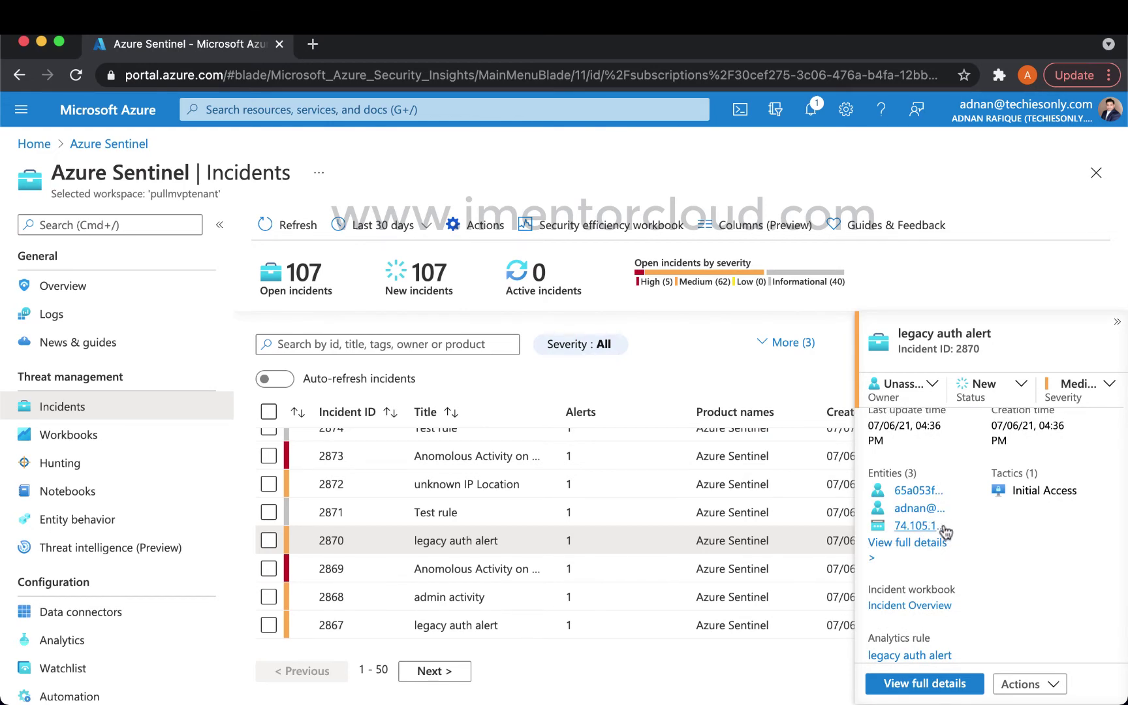
{"action": "left_click", "coordinate": [873, 559]}
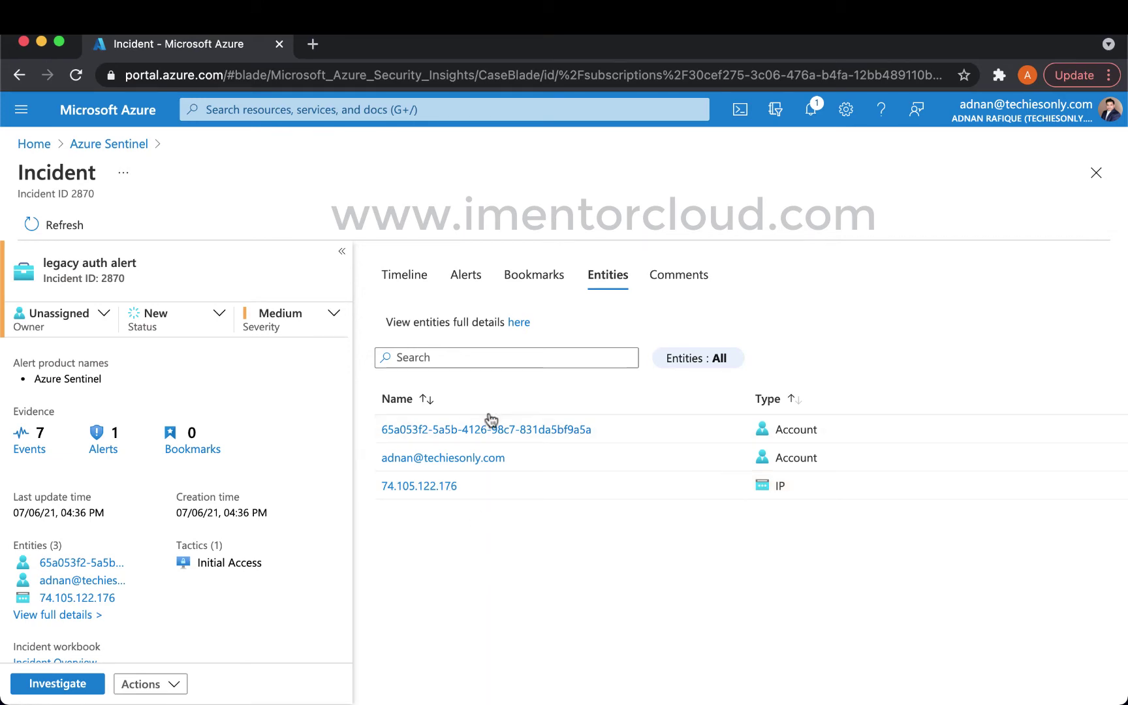
{"action": "left_click", "coordinate": [443, 486]}
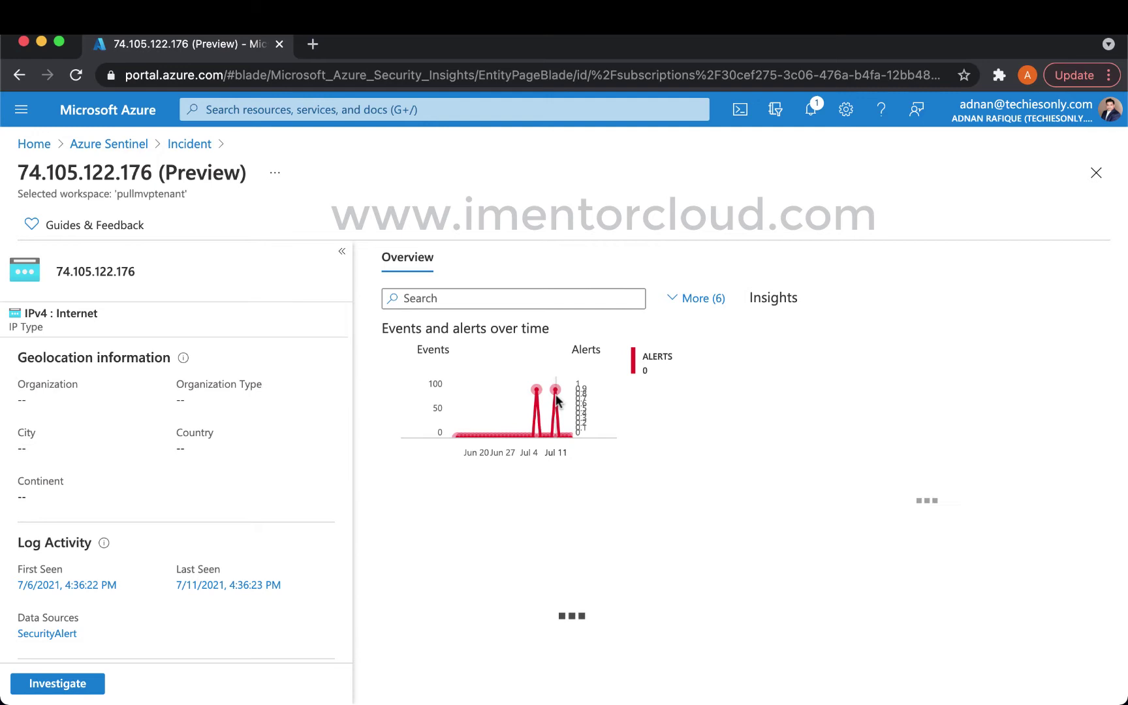
{"action": "scroll", "coordinate": [677, 537], "scroll_direction": "down", "scroll_amount": 2}
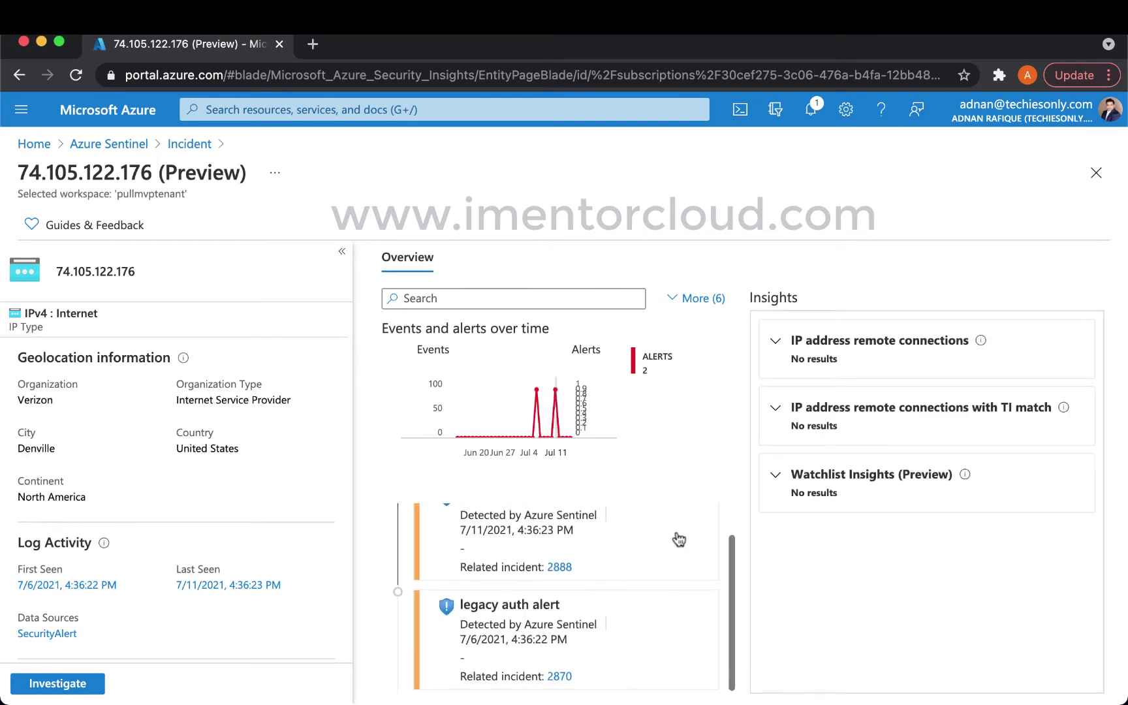
{"action": "scroll", "coordinate": [676, 537], "scroll_direction": "up", "scroll_amount": 2}
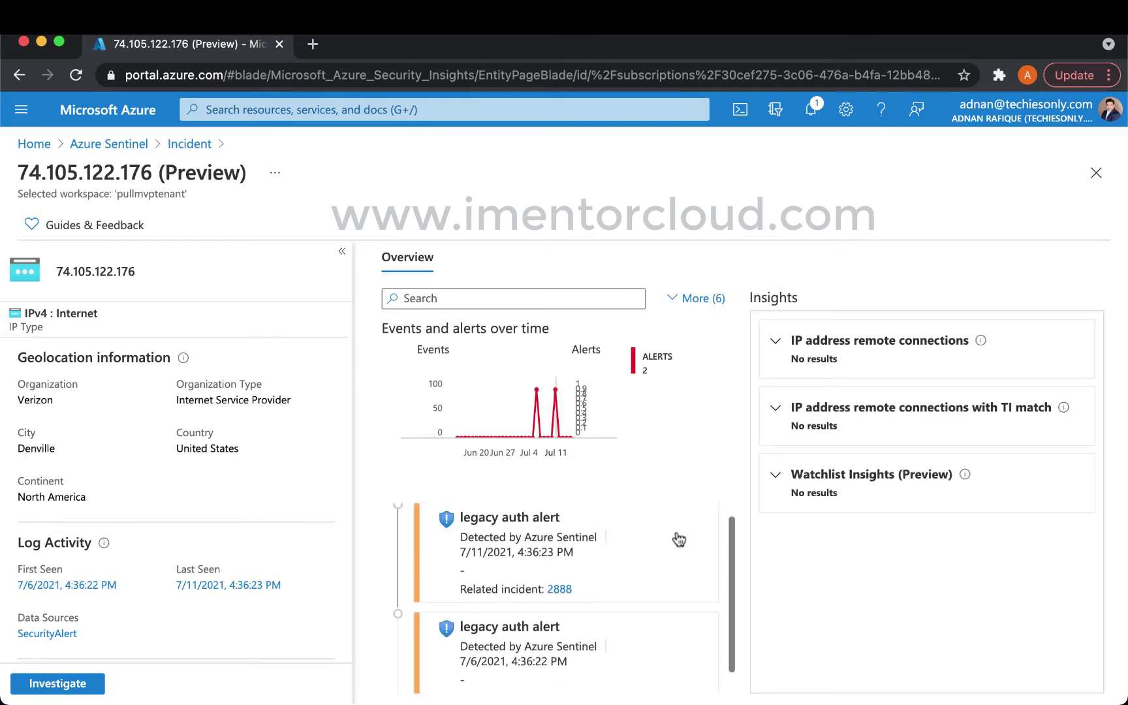
{"action": "scroll", "coordinate": [578, 598], "scroll_direction": "down", "scroll_amount": 1}
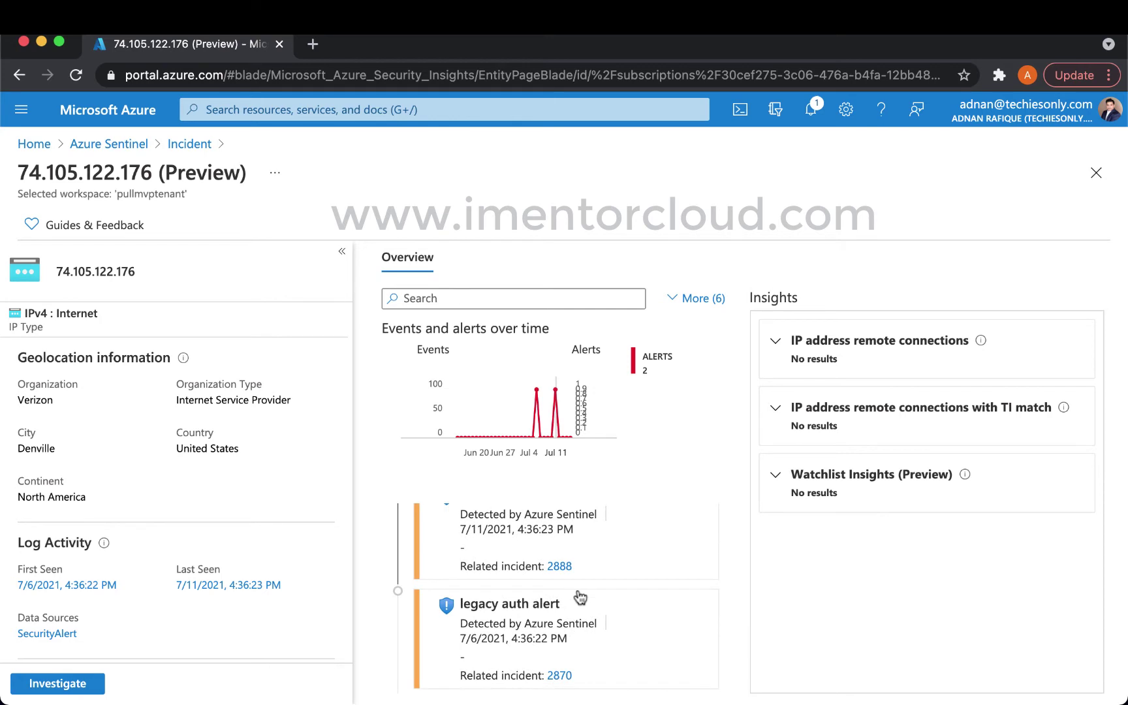
{"action": "scroll", "coordinate": [578, 598], "scroll_direction": "up", "scroll_amount": 1}
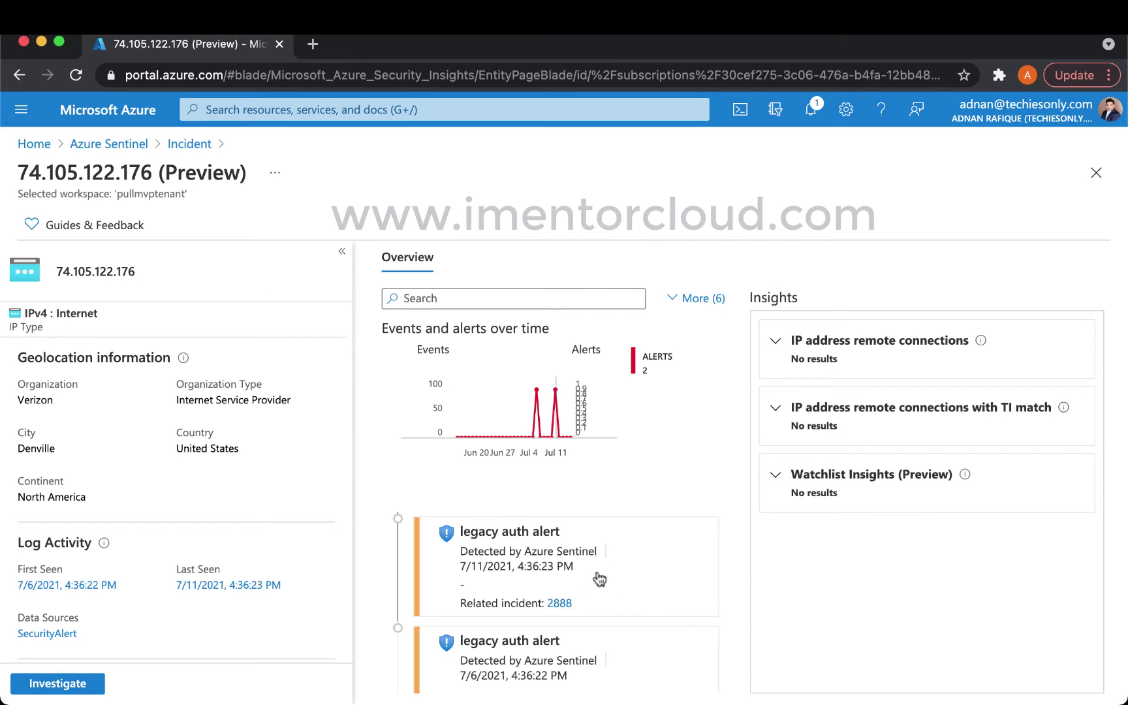
{"action": "scroll", "coordinate": [603, 579], "scroll_direction": "down", "scroll_amount": 1}
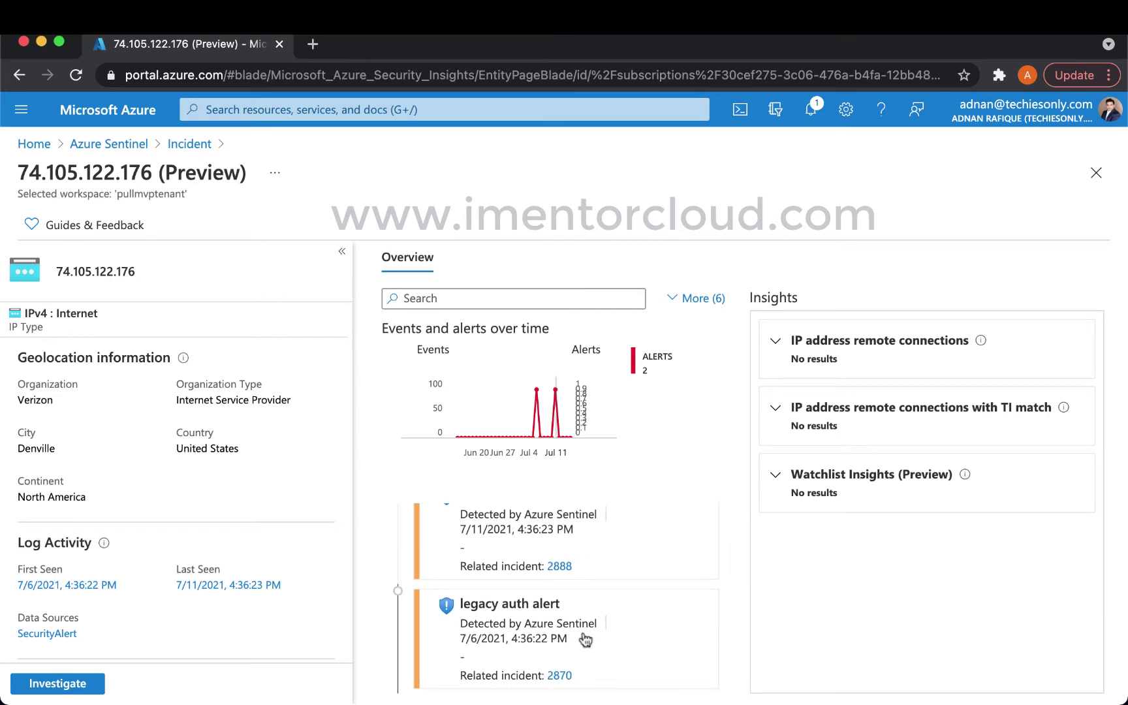
{"action": "scroll", "coordinate": [575, 666], "scroll_direction": "up", "scroll_amount": 1}
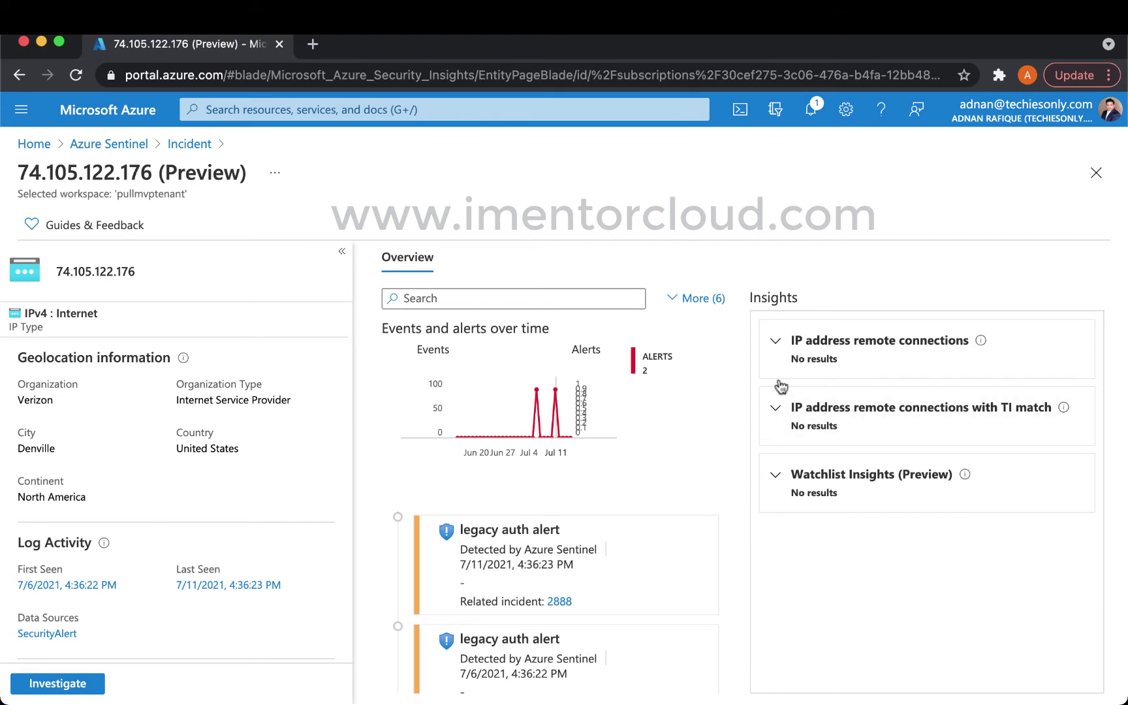
Step: Check the IP's remote connections insight, then open related incident 2888
{"action": "left_click", "coordinate": [775, 341]}
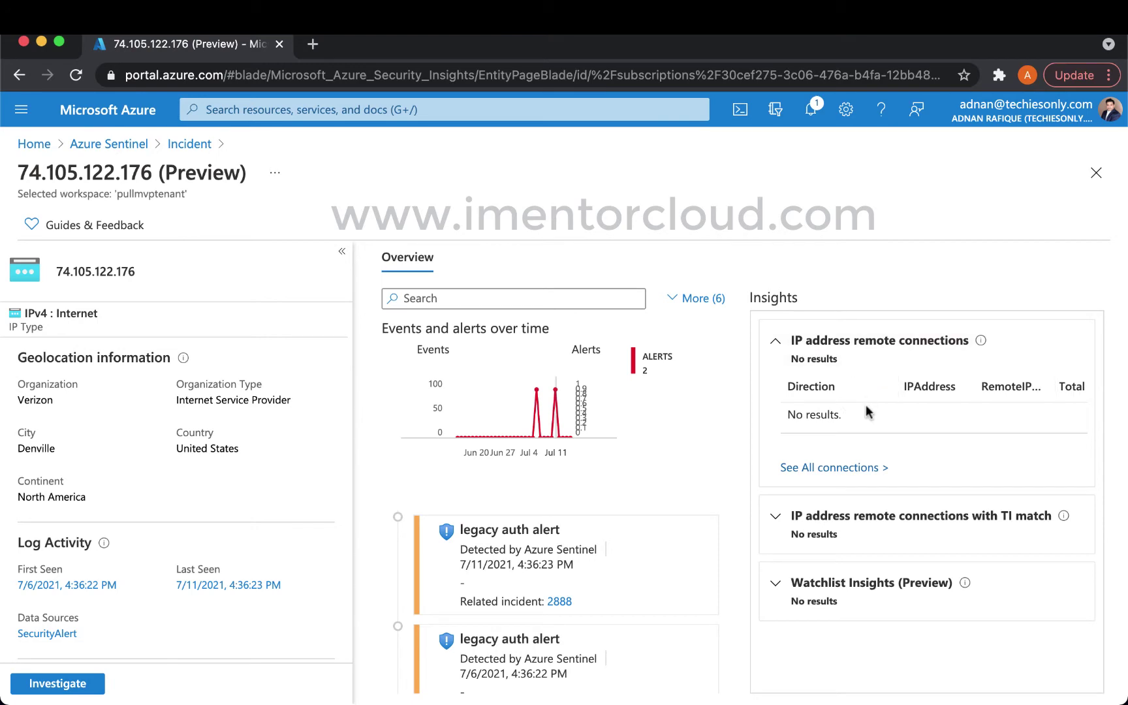
{"action": "left_click", "coordinate": [780, 344]}
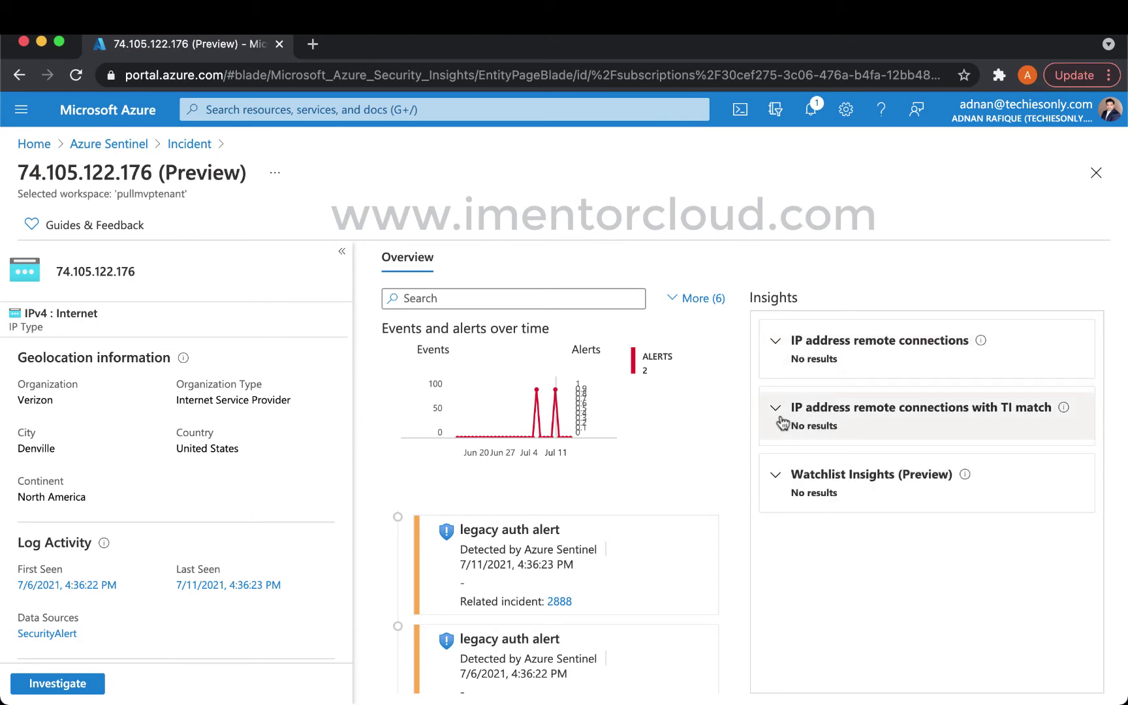
{"action": "scroll", "coordinate": [622, 547], "scroll_direction": "down", "scroll_amount": 1}
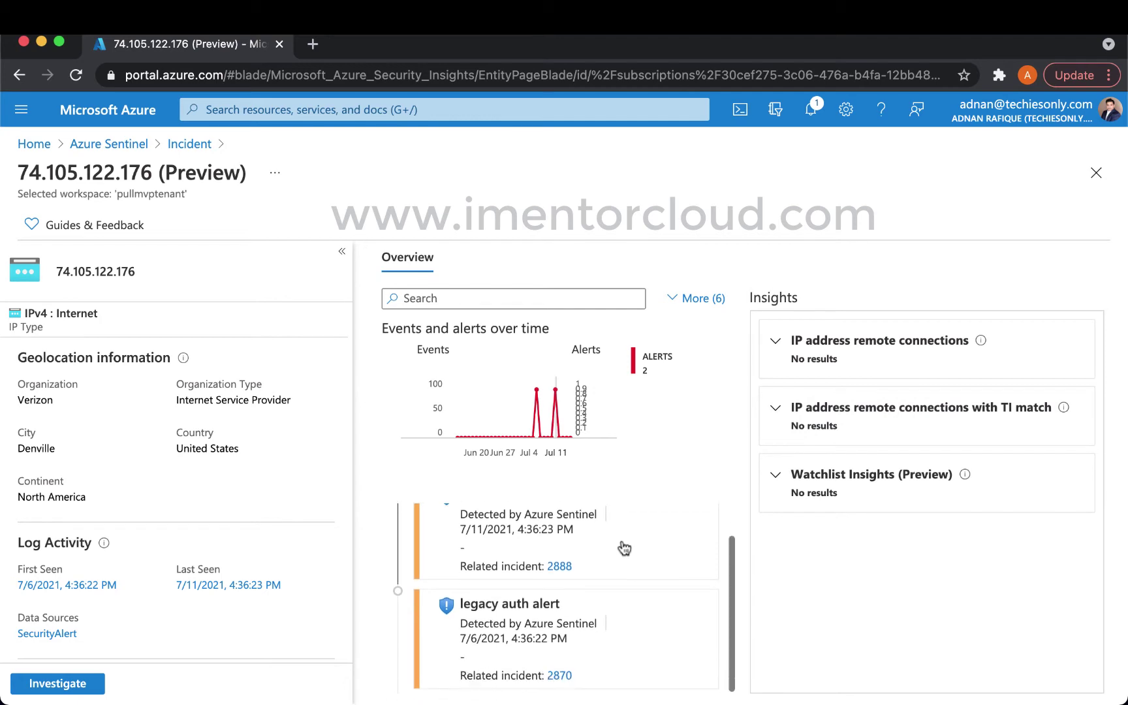
{"action": "left_click", "coordinate": [560, 566]}
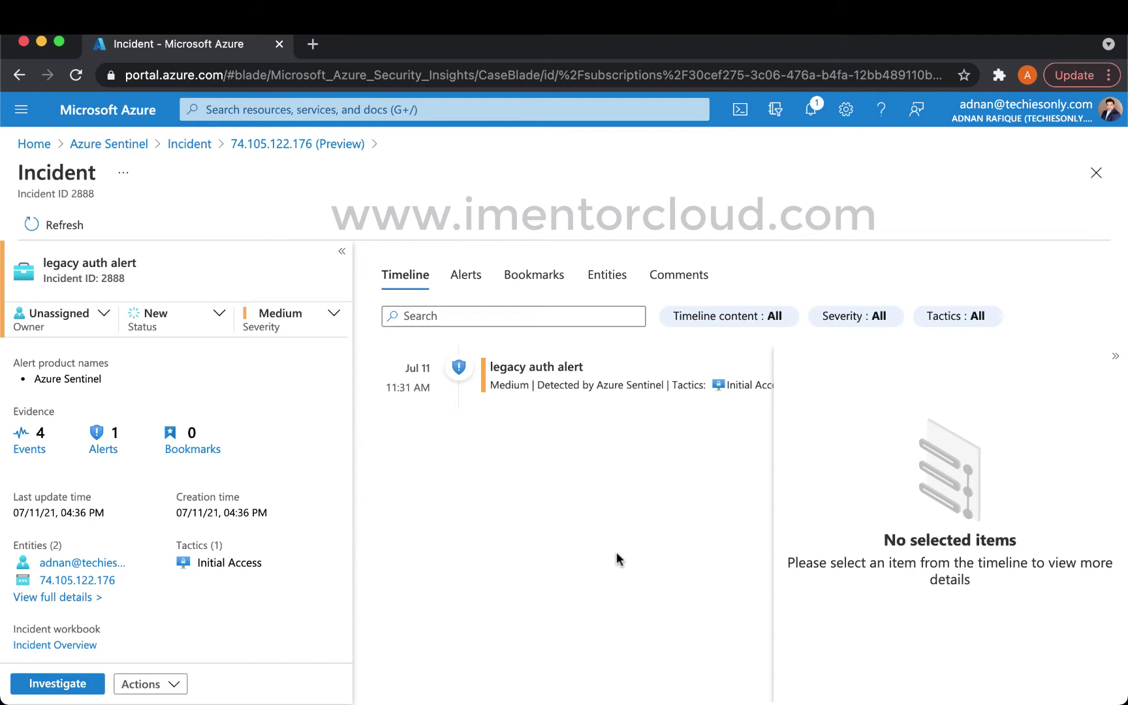
Step: Query the legacy auth alert in Logs by its system alert ID, then discard and return to incident 2870
{"action": "left_click", "coordinate": [628, 383]}
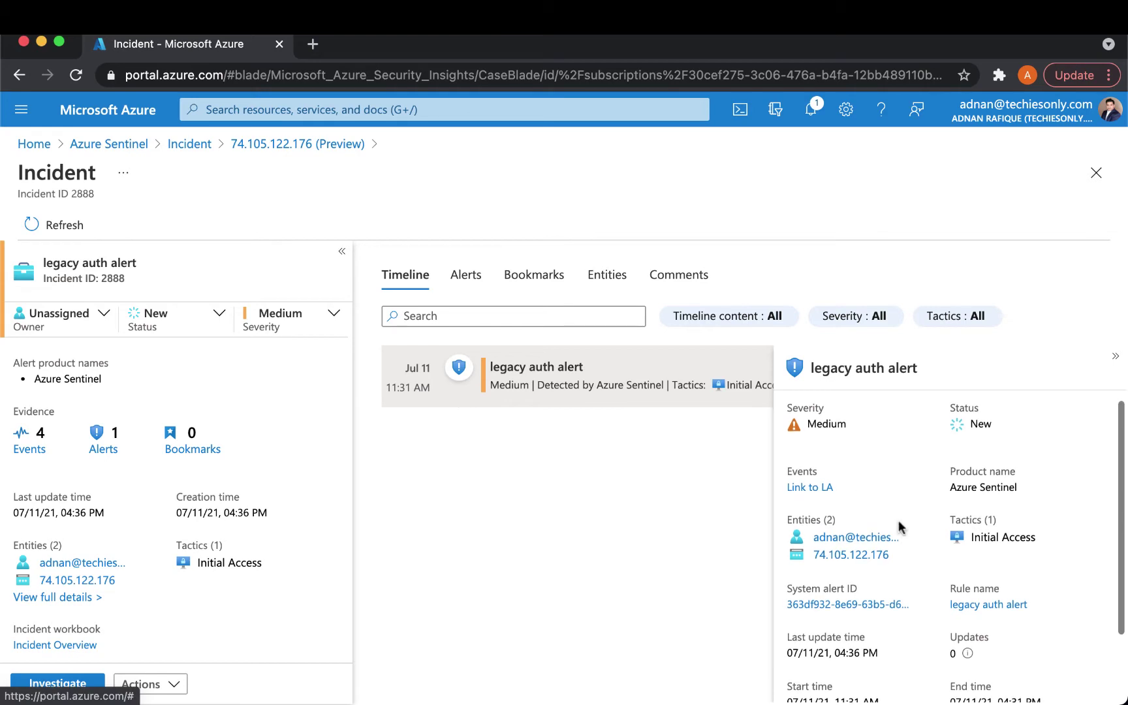
{"action": "scroll", "coordinate": [898, 527], "scroll_direction": "down", "scroll_amount": 3}
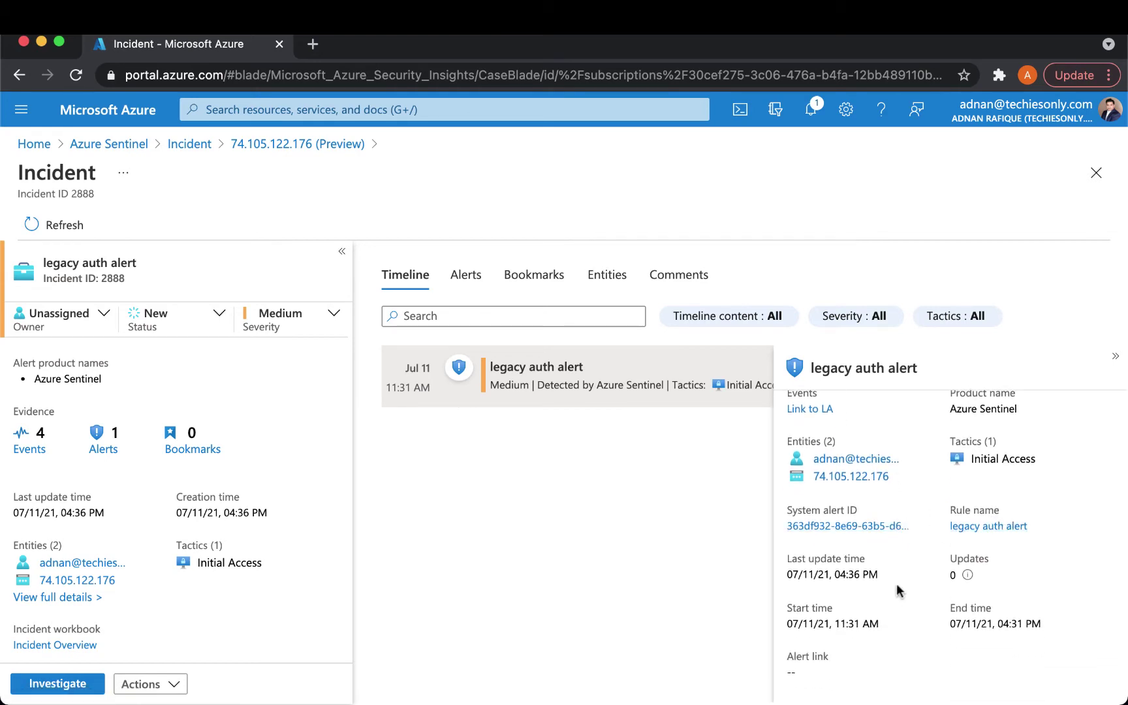
{"action": "left_click", "coordinate": [871, 526]}
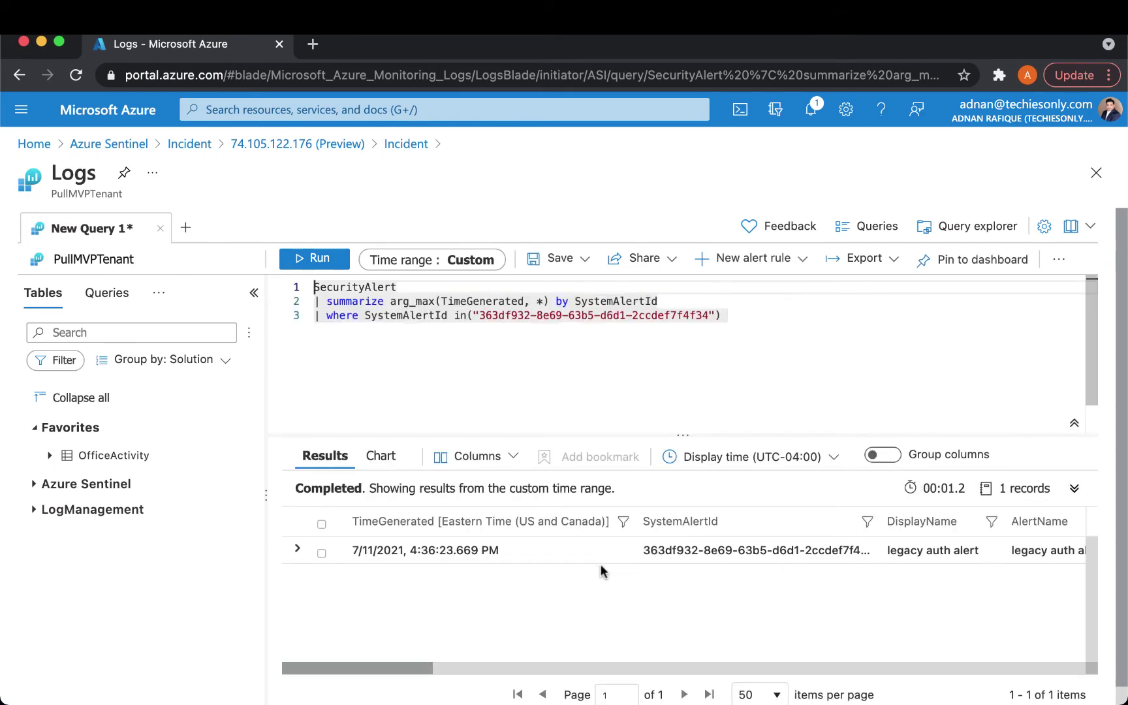
{"action": "left_click", "coordinate": [190, 143]}
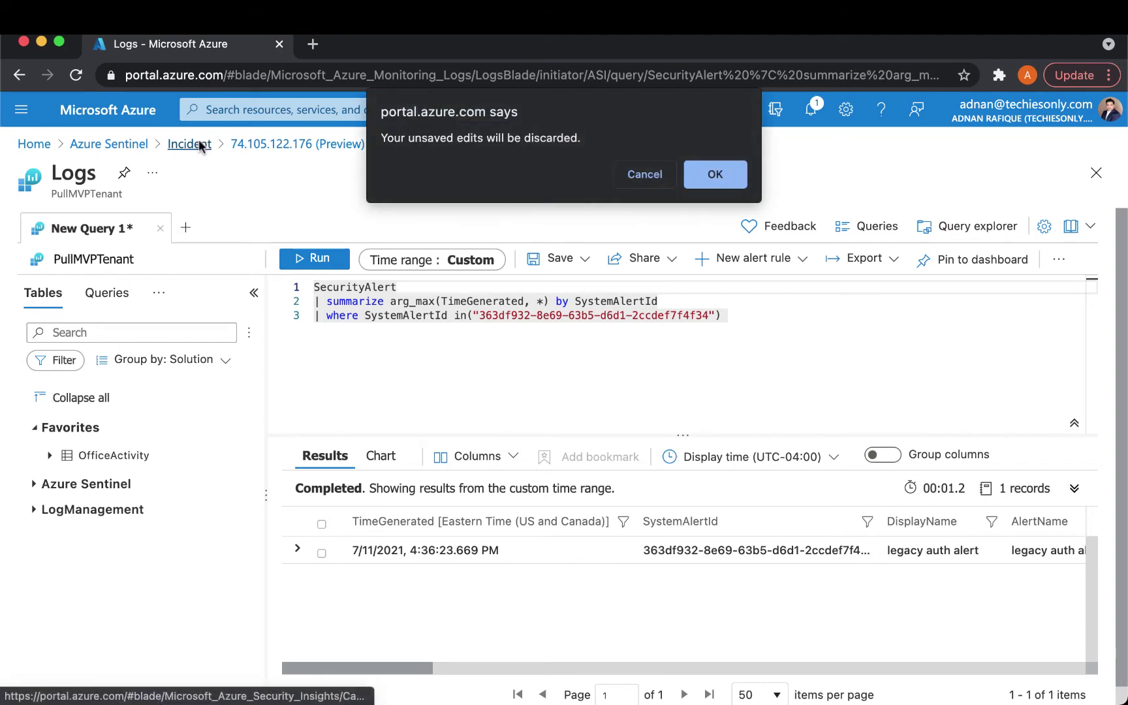
{"action": "left_click", "coordinate": [699, 175]}
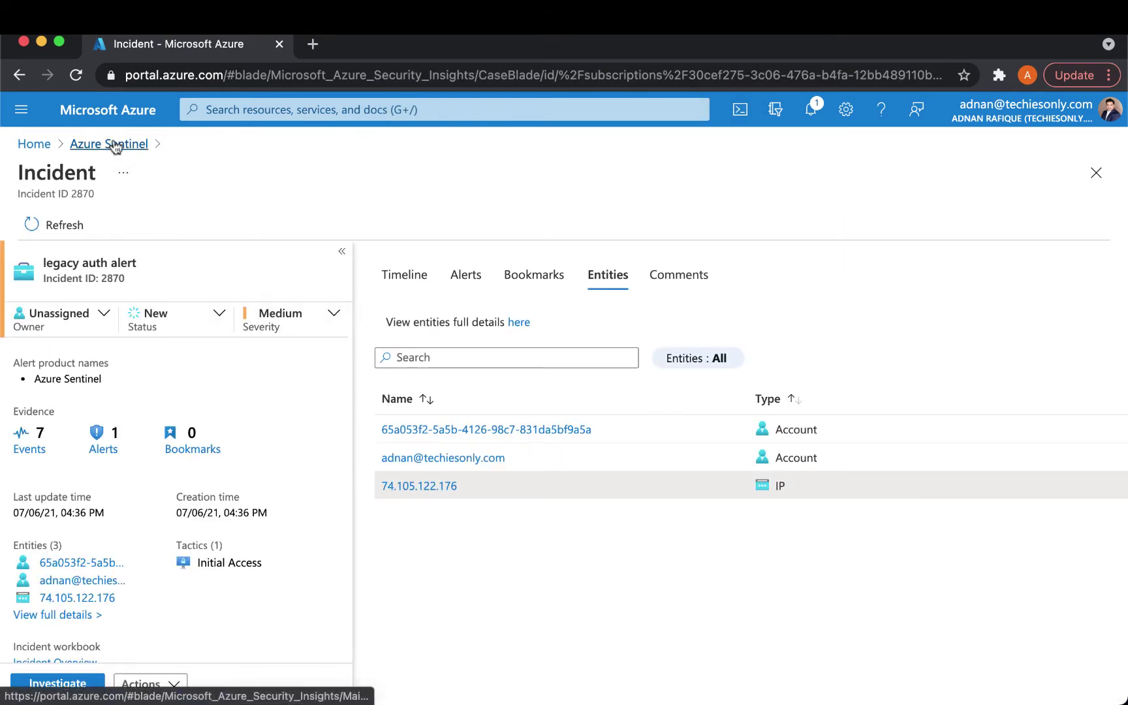
Step: Return to the incidents list, close the legacy auth details pane, and browse the full-width list
{"action": "left_click", "coordinate": [111, 144]}
{"action": "scroll", "coordinate": [520, 552], "scroll_direction": "down", "scroll_amount": 2}
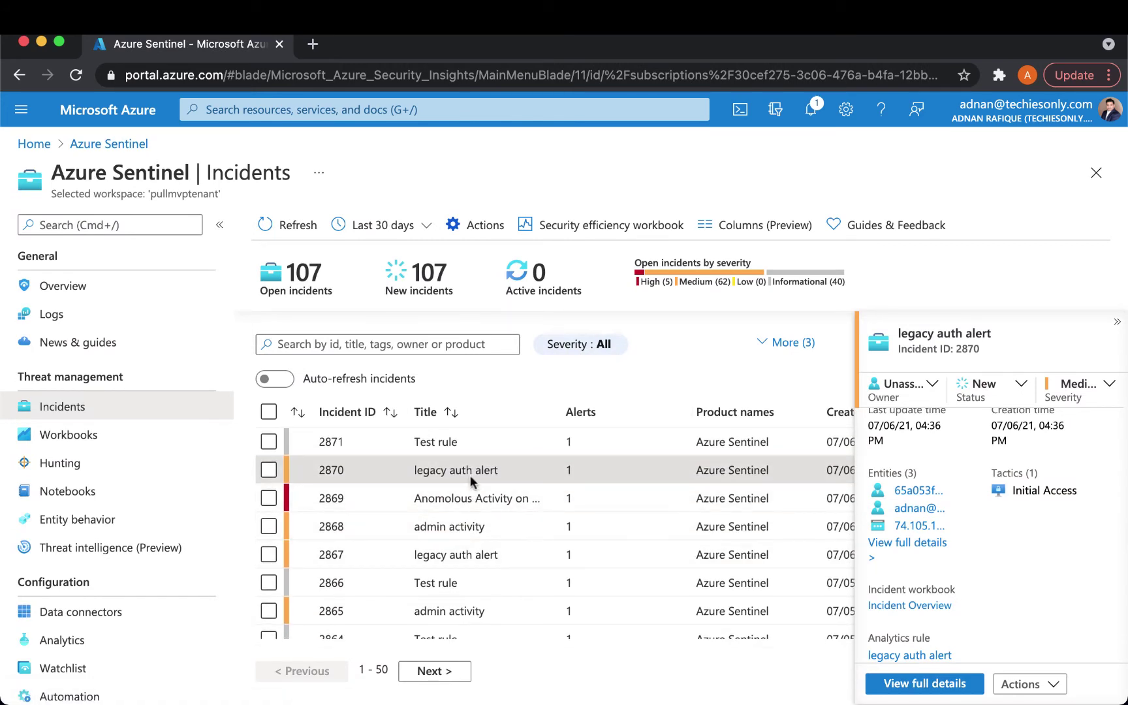
{"action": "left_click", "coordinate": [1117, 321]}
{"action": "scroll", "coordinate": [858, 585], "scroll_direction": "down", "scroll_amount": 6}
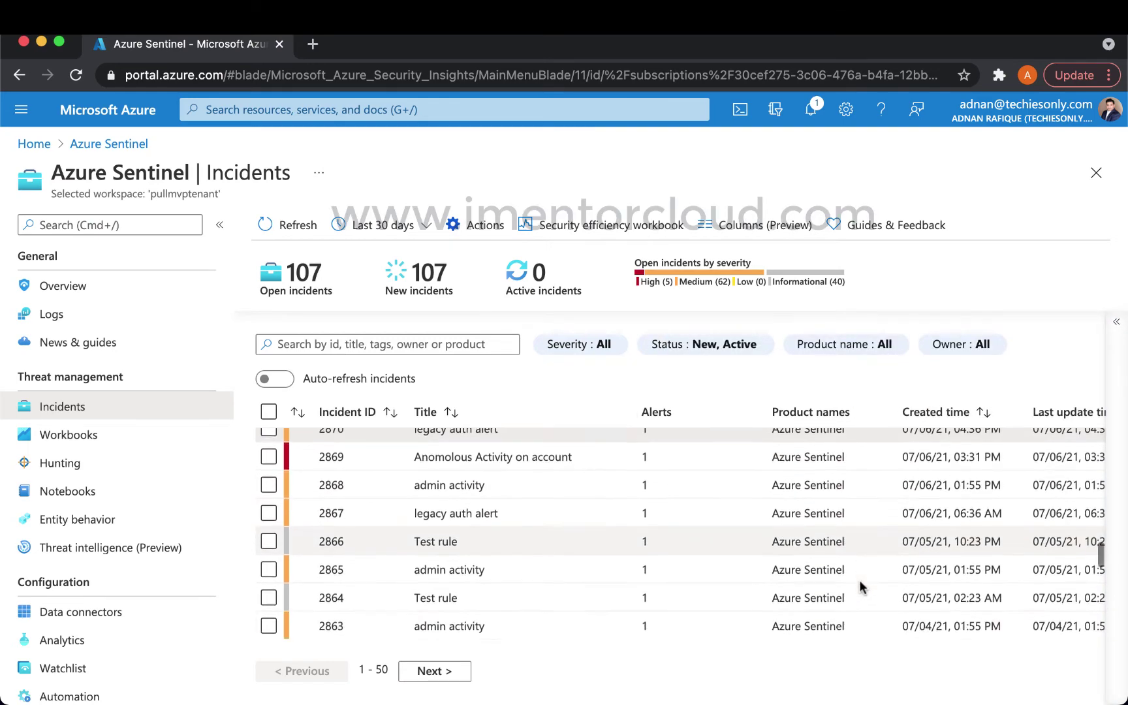
{"action": "scroll", "coordinate": [859, 586], "scroll_direction": "down", "scroll_amount": 3}
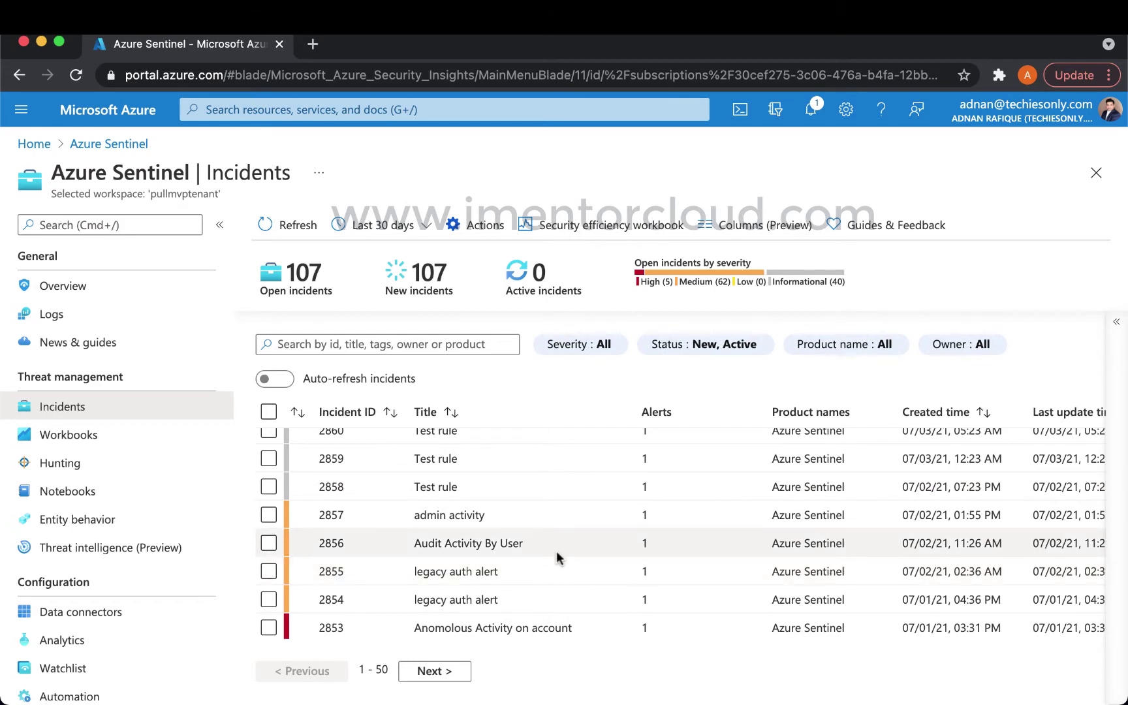
{"action": "scroll", "coordinate": [556, 553], "scroll_direction": "down", "scroll_amount": 2}
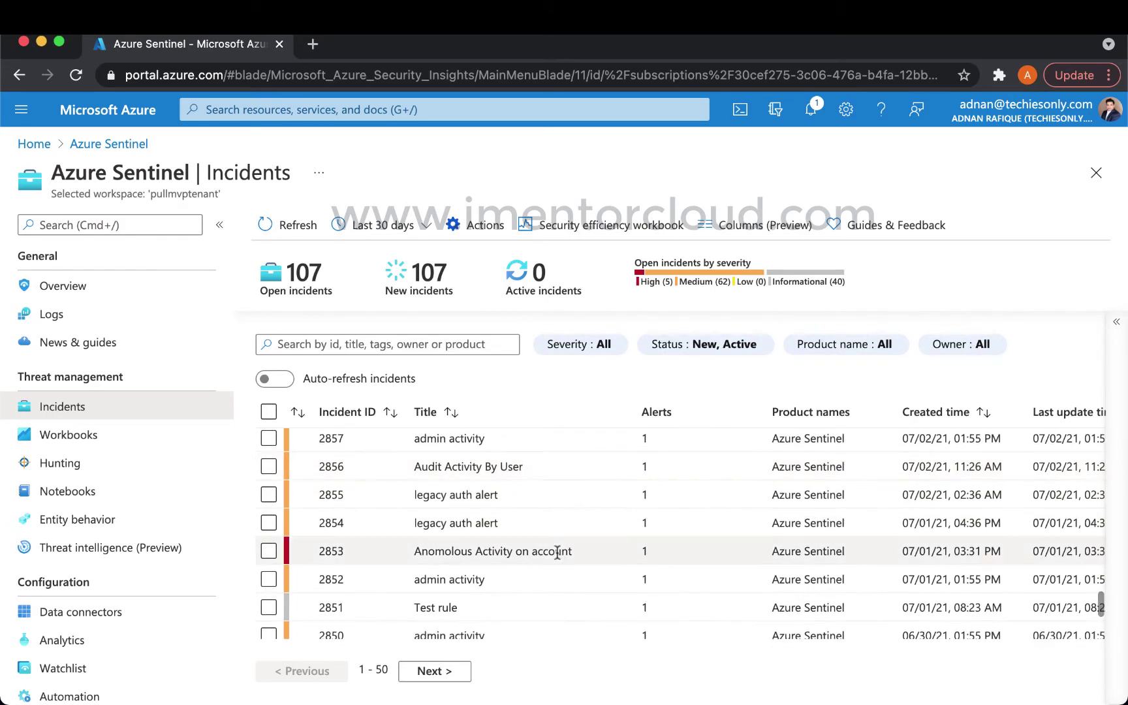
{"action": "scroll", "coordinate": [566, 551], "scroll_direction": "down", "scroll_amount": 1}
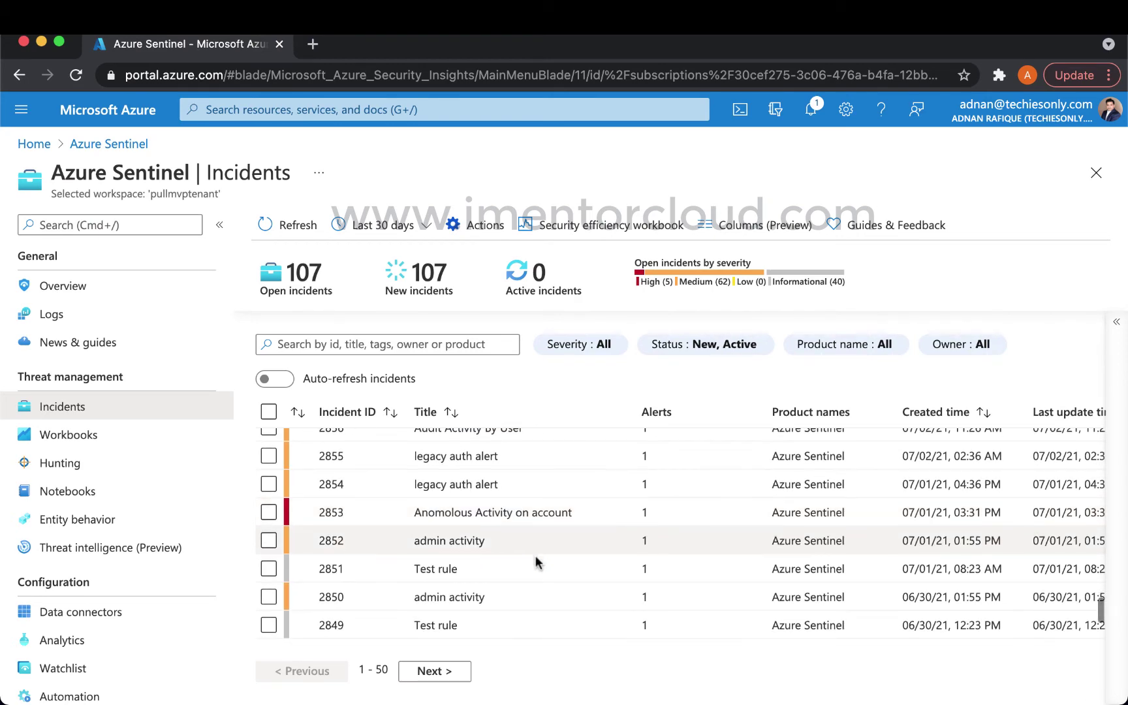
{"action": "scroll", "coordinate": [535, 561], "scroll_direction": "up", "scroll_amount": 15}
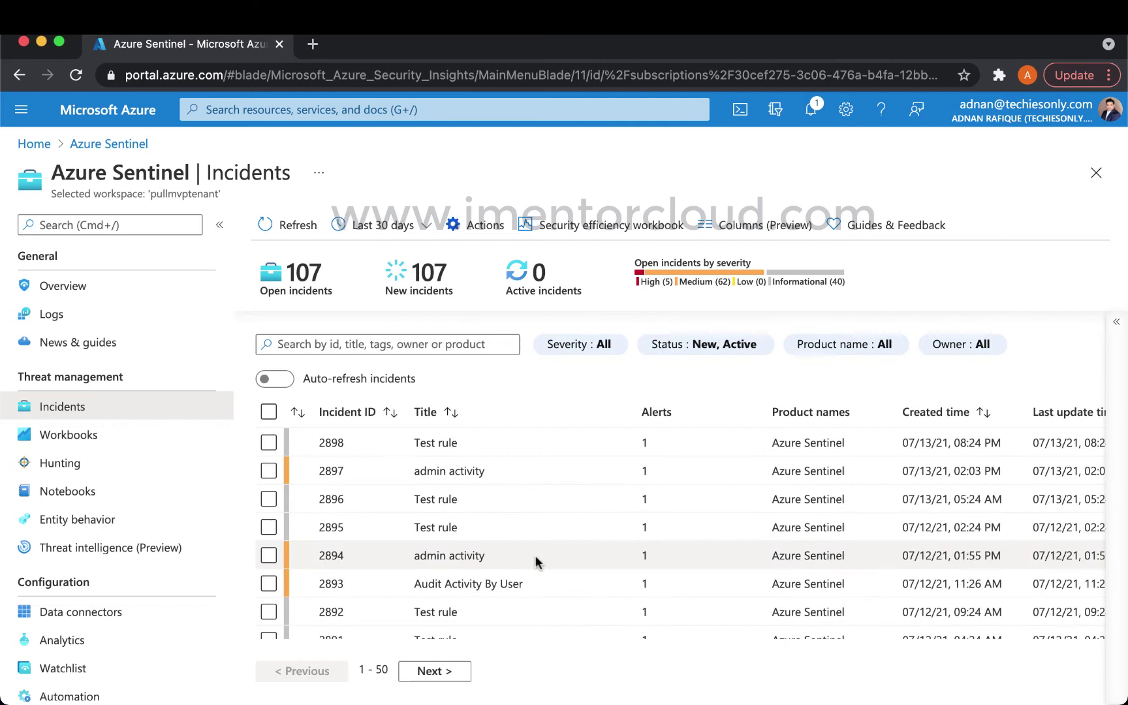
{"action": "scroll", "coordinate": [535, 561], "scroll_direction": "down", "scroll_amount": 3}
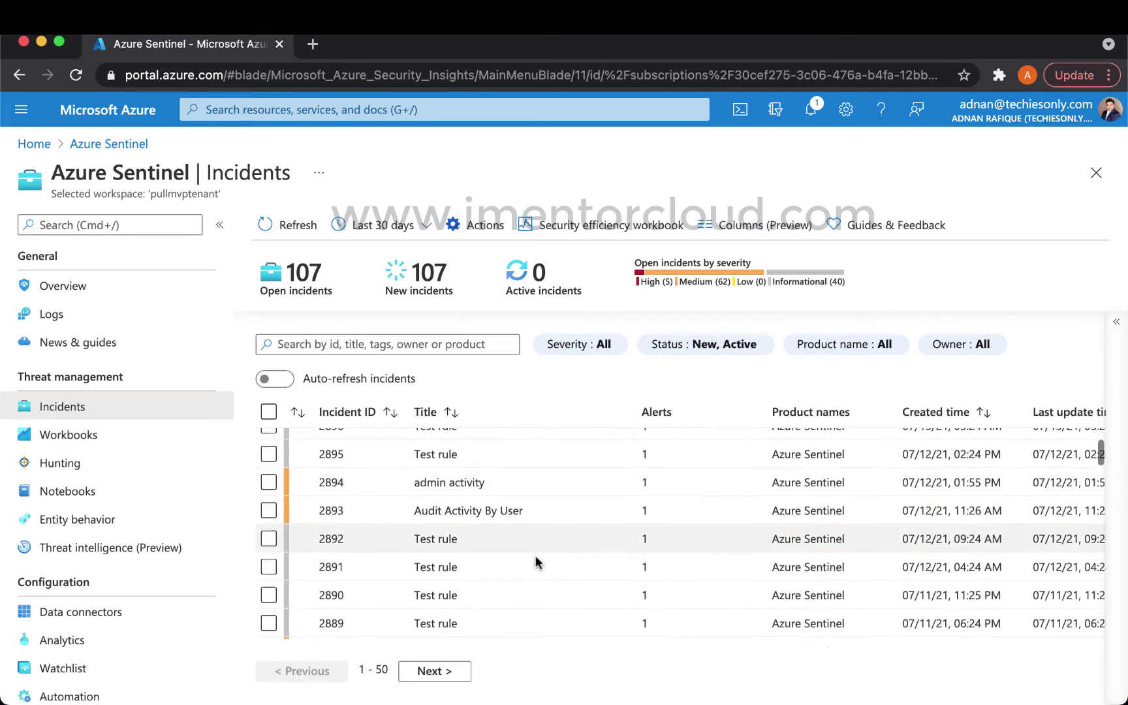
{"action": "scroll", "coordinate": [535, 561], "scroll_direction": "down", "scroll_amount": 5}
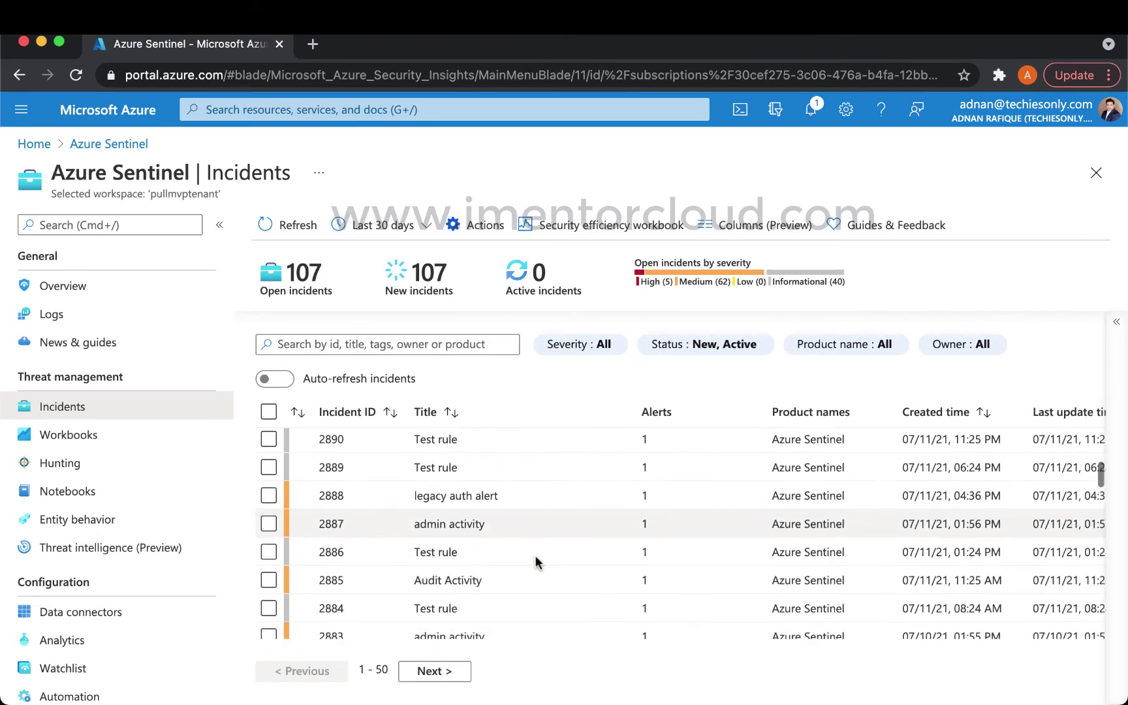
{"action": "scroll", "coordinate": [535, 561], "scroll_direction": "down", "scroll_amount": 1}
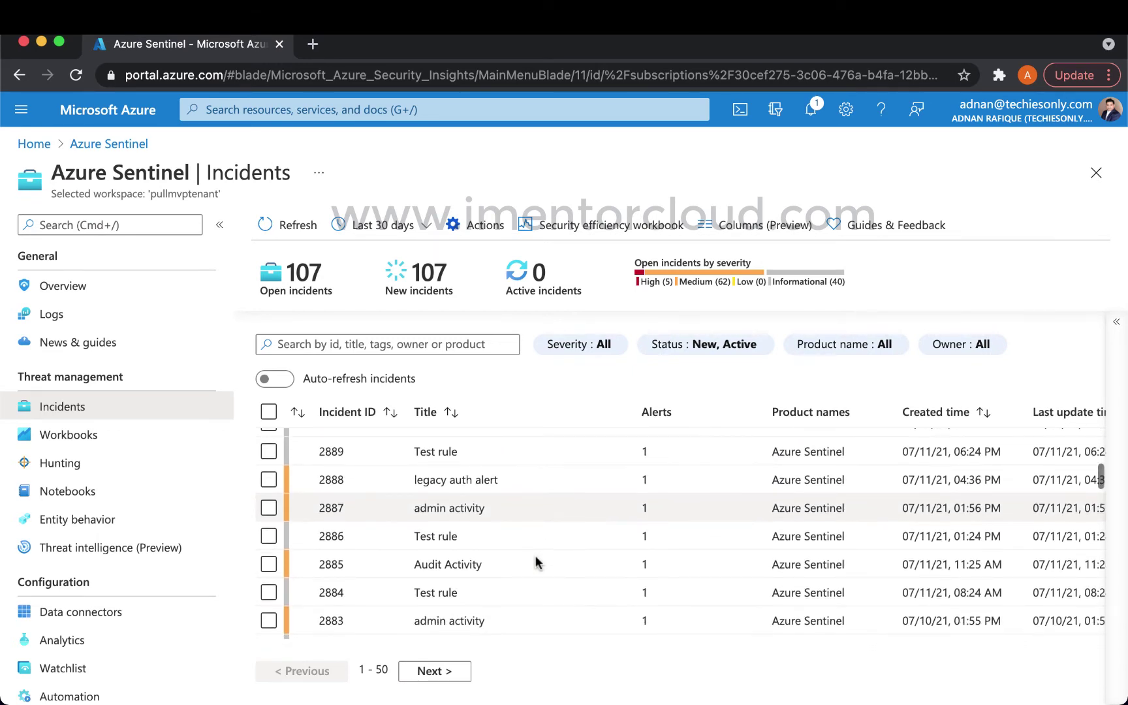
Step: Open incident 2887's full page and show the admin activity alert's details
{"action": "left_click", "coordinate": [503, 495]}
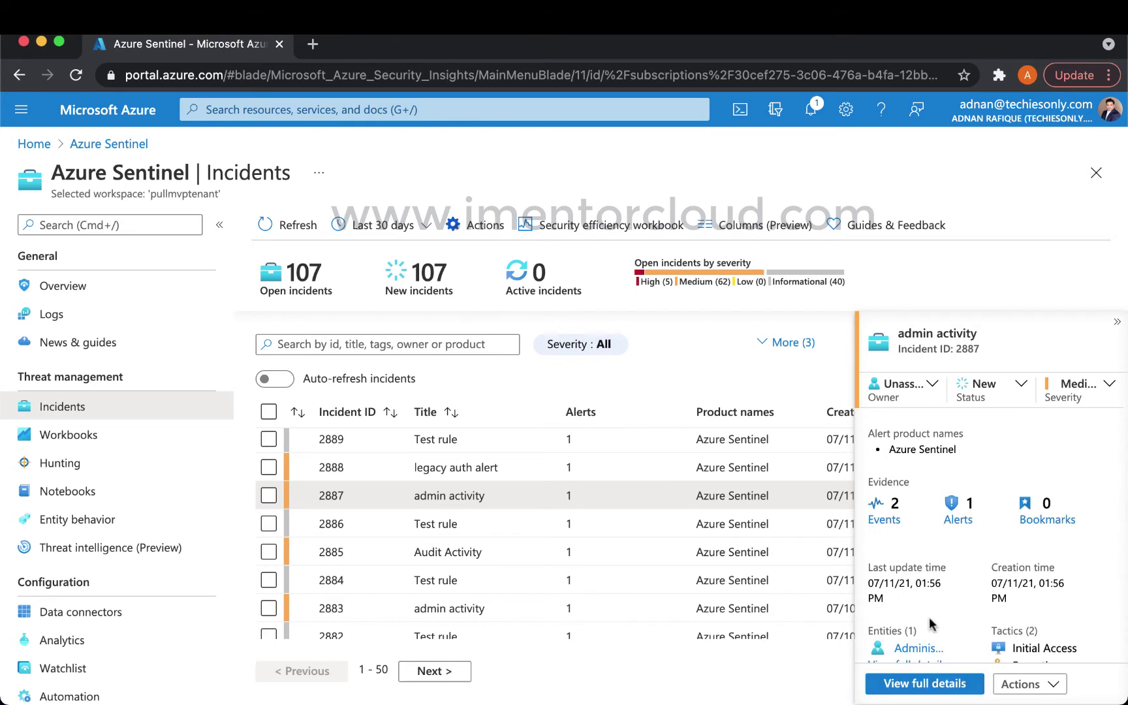
{"action": "scroll", "coordinate": [929, 620], "scroll_direction": "down", "scroll_amount": 3}
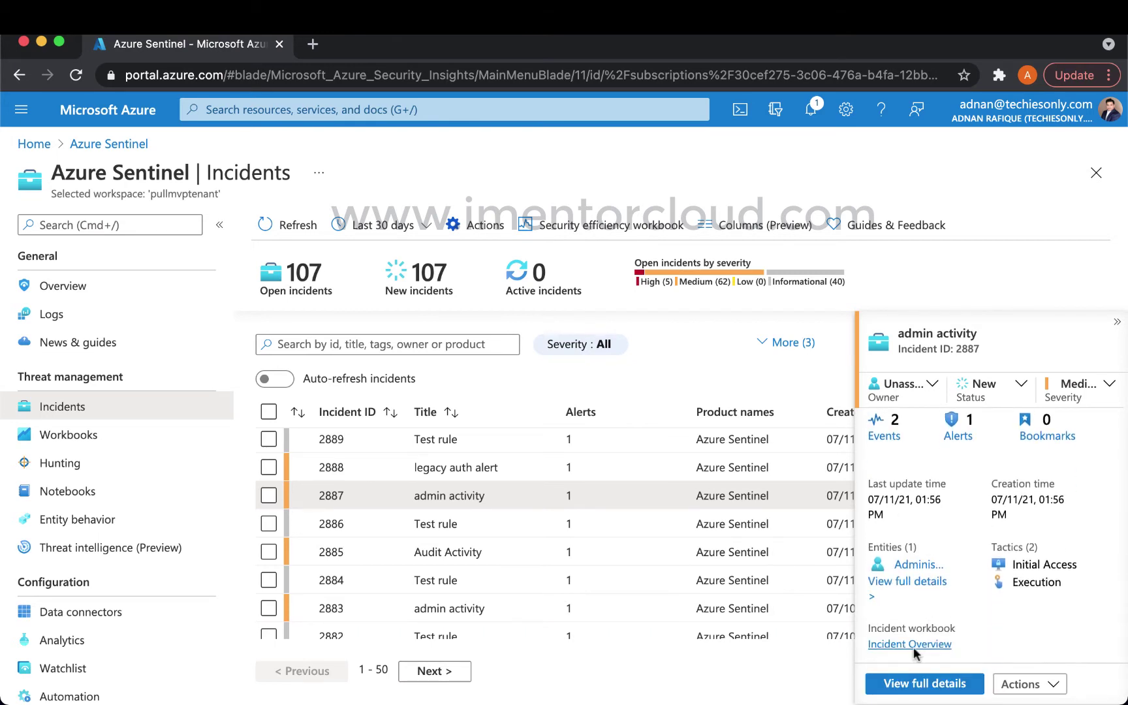
{"action": "left_click", "coordinate": [917, 683]}
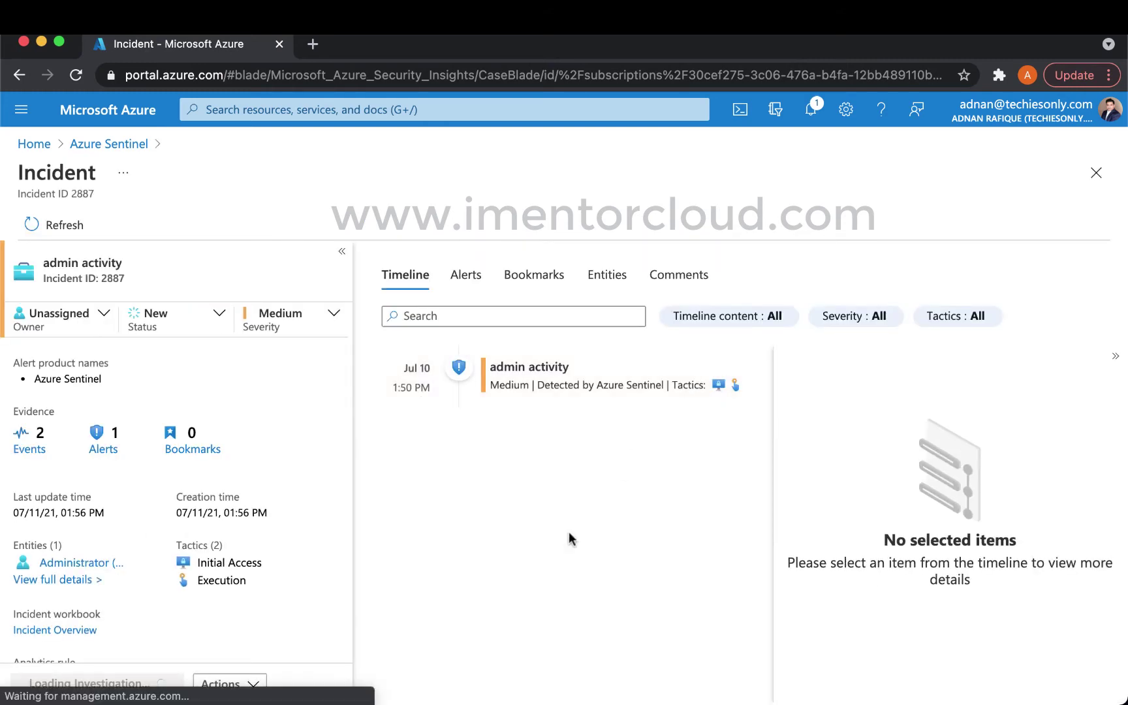
{"action": "left_click", "coordinate": [640, 394]}
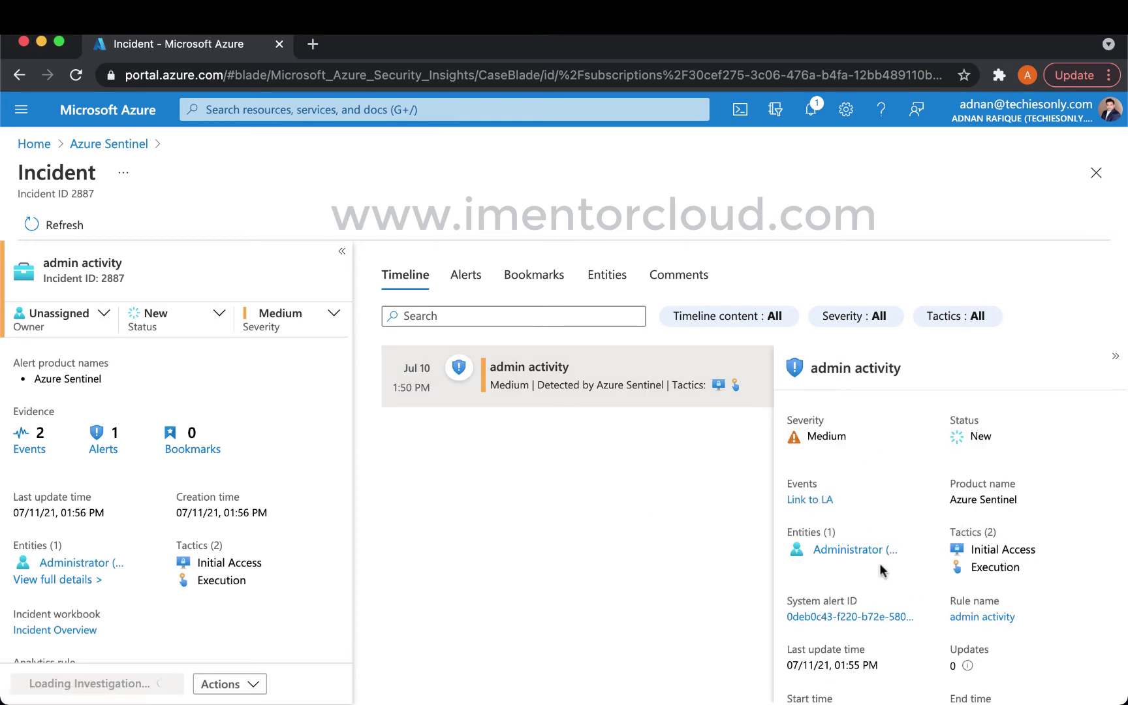
{"action": "scroll", "coordinate": [879, 566], "scroll_direction": "down", "scroll_amount": 3}
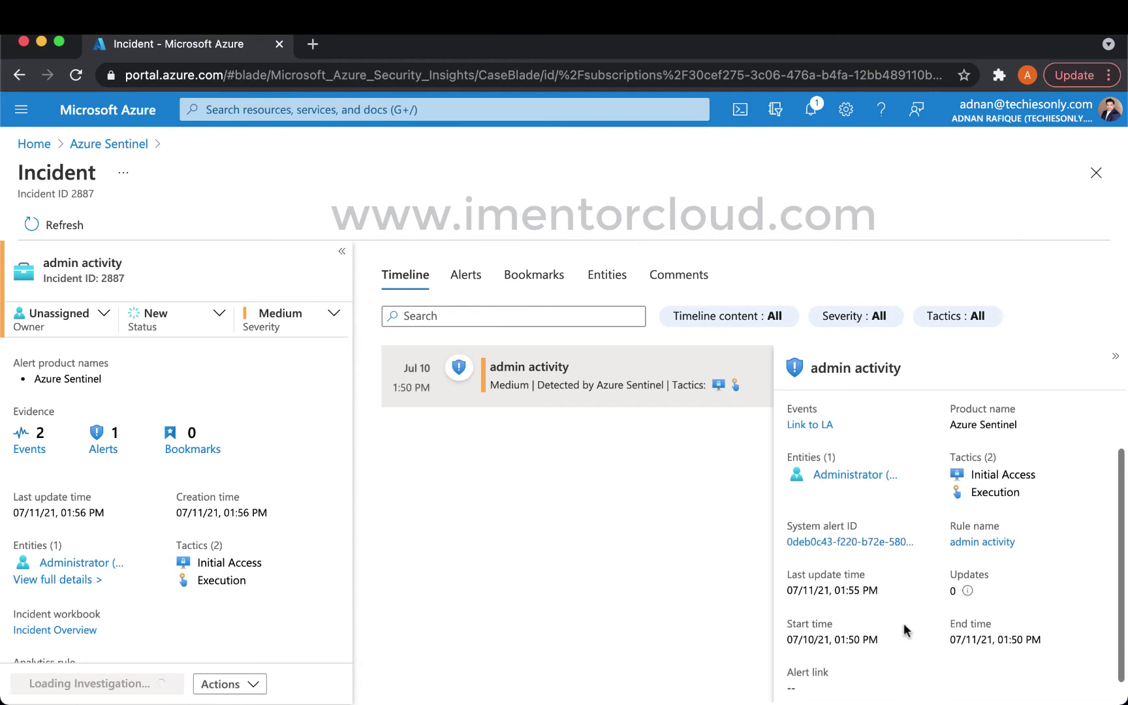
{"action": "scroll", "coordinate": [903, 623], "scroll_direction": "down", "scroll_amount": 1}
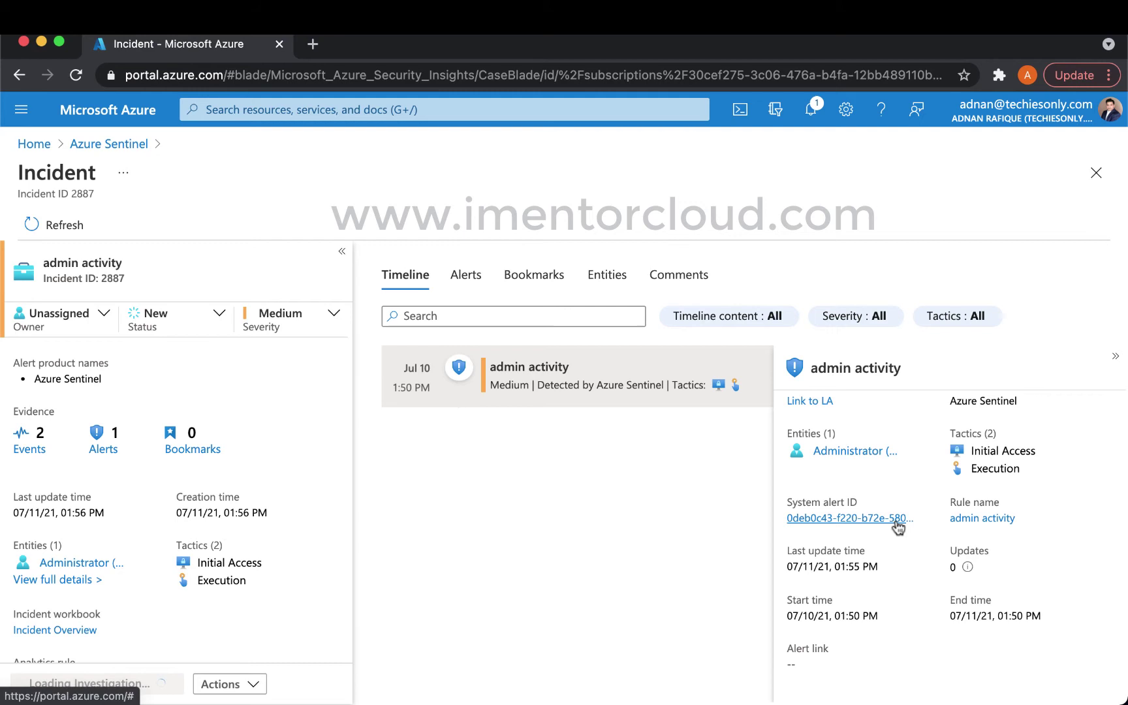
Step: Query the admin activity alert by ID in Logs, format the query, and expand its result row
{"action": "left_click", "coordinate": [826, 519]}
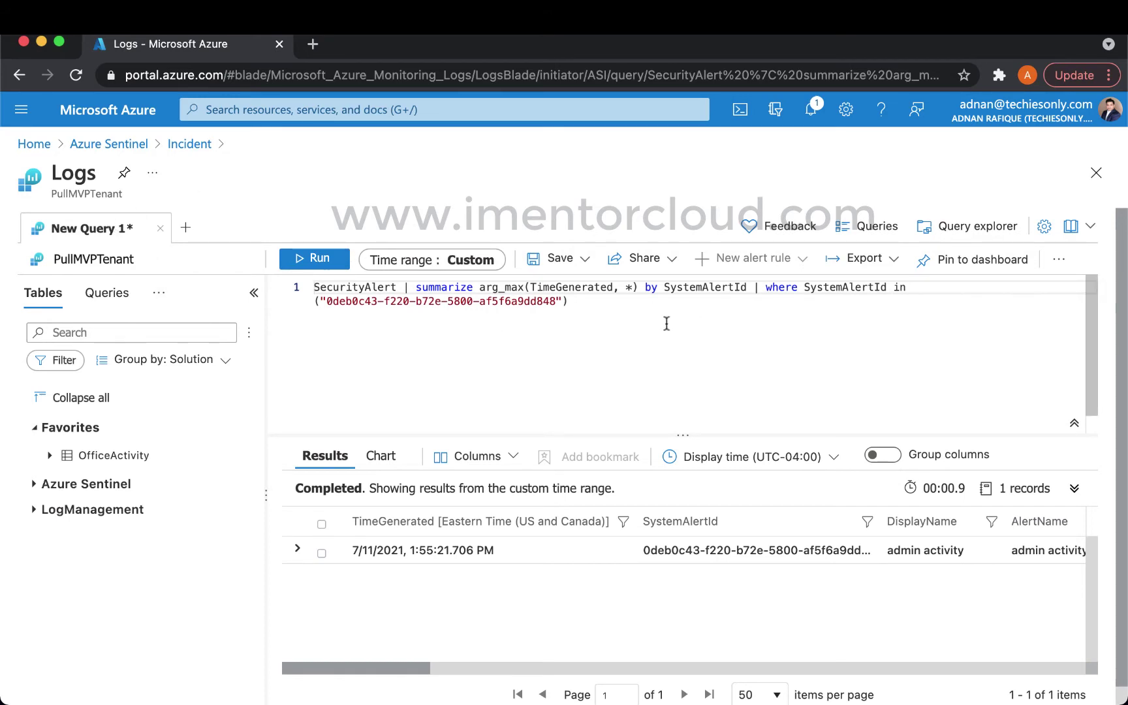
{"action": "key", "text": "shift+alt+f"}
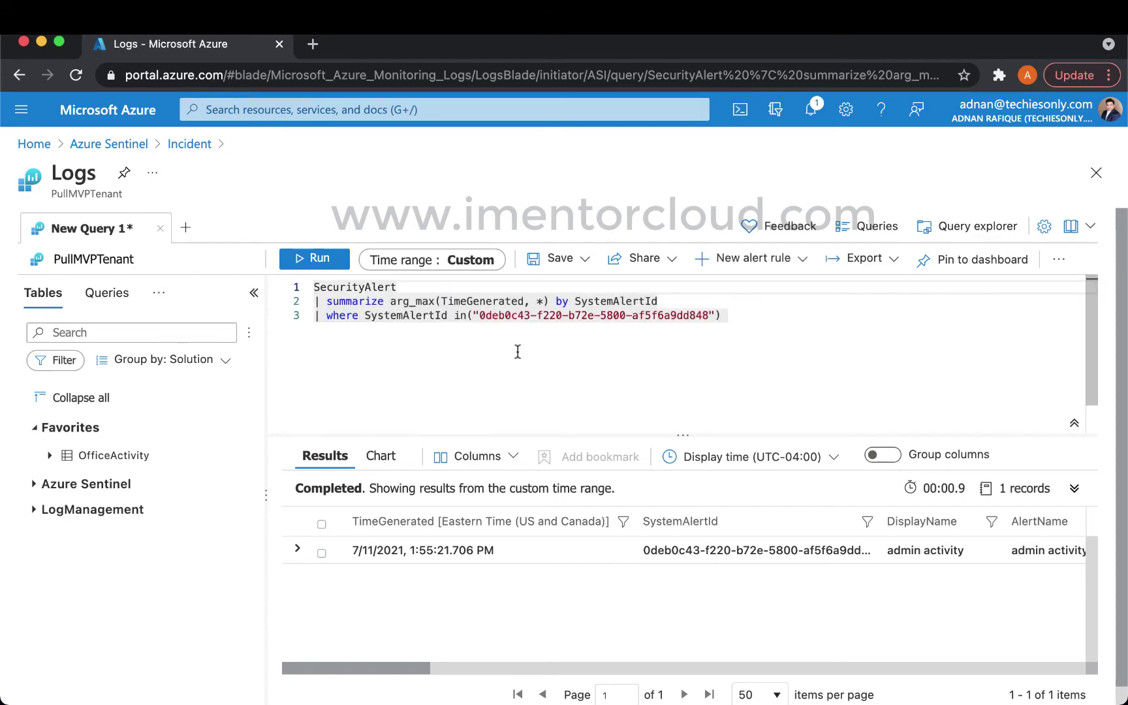
{"action": "left_click", "coordinate": [297, 550]}
{"action": "scroll", "coordinate": [479, 576], "scroll_direction": "down", "scroll_amount": 5}
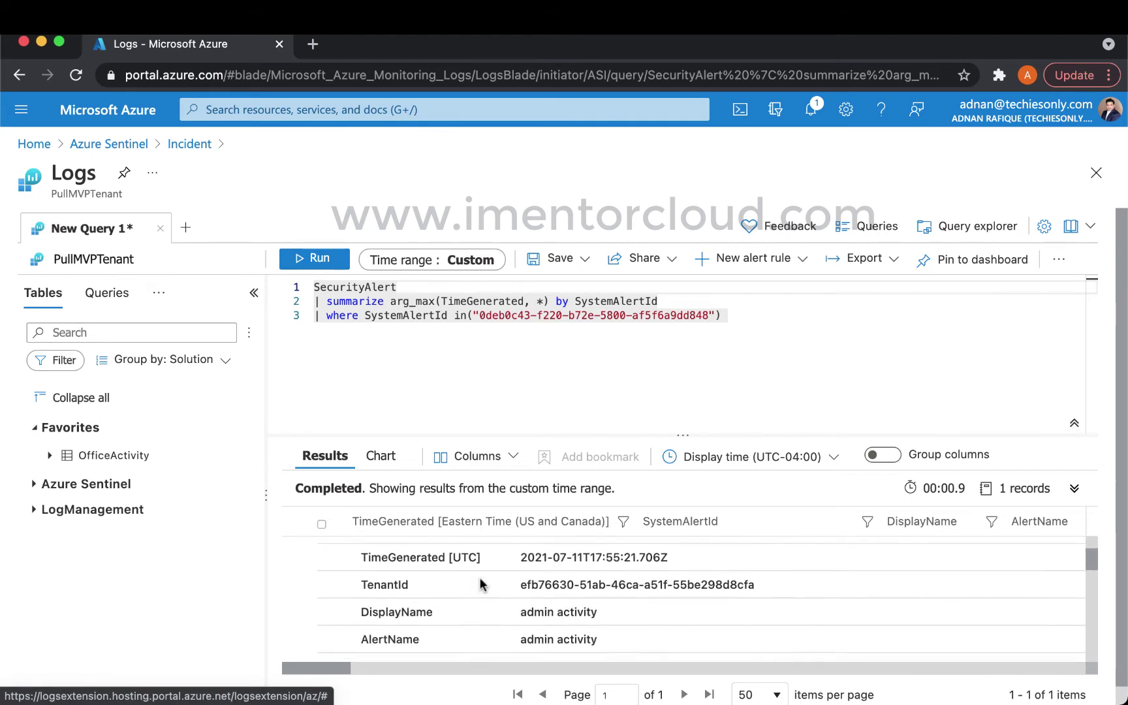
{"action": "scroll", "coordinate": [479, 577], "scroll_direction": "down", "scroll_amount": 3}
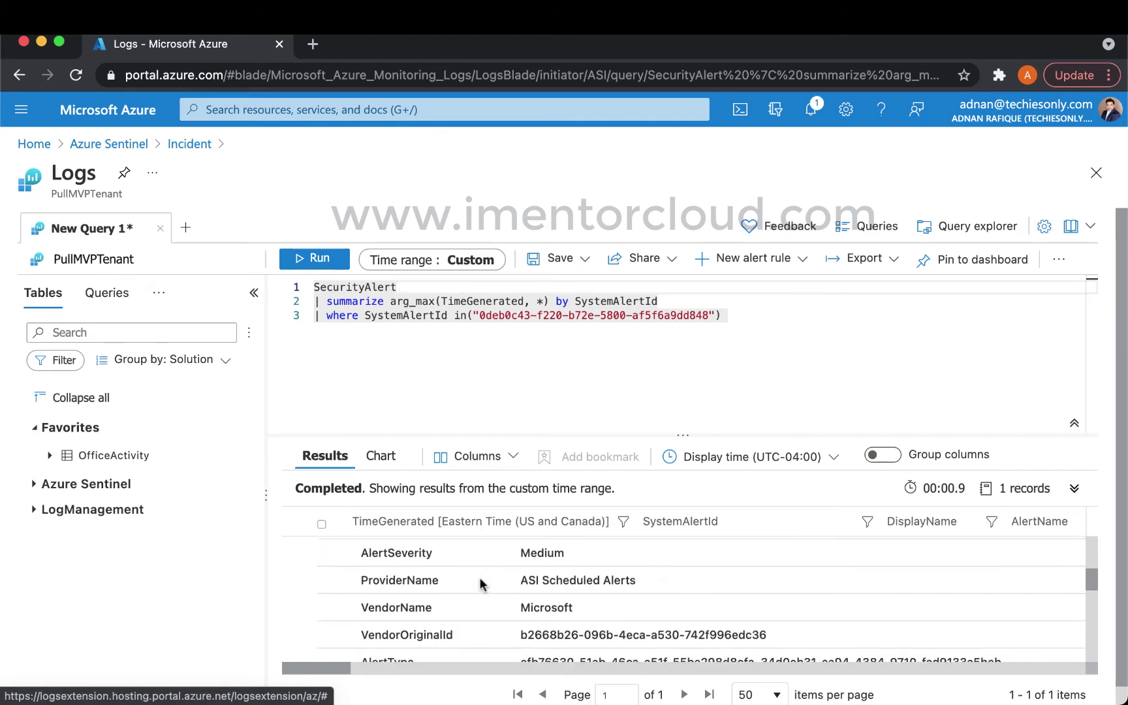
{"action": "scroll", "coordinate": [479, 576], "scroll_direction": "down", "scroll_amount": 4}
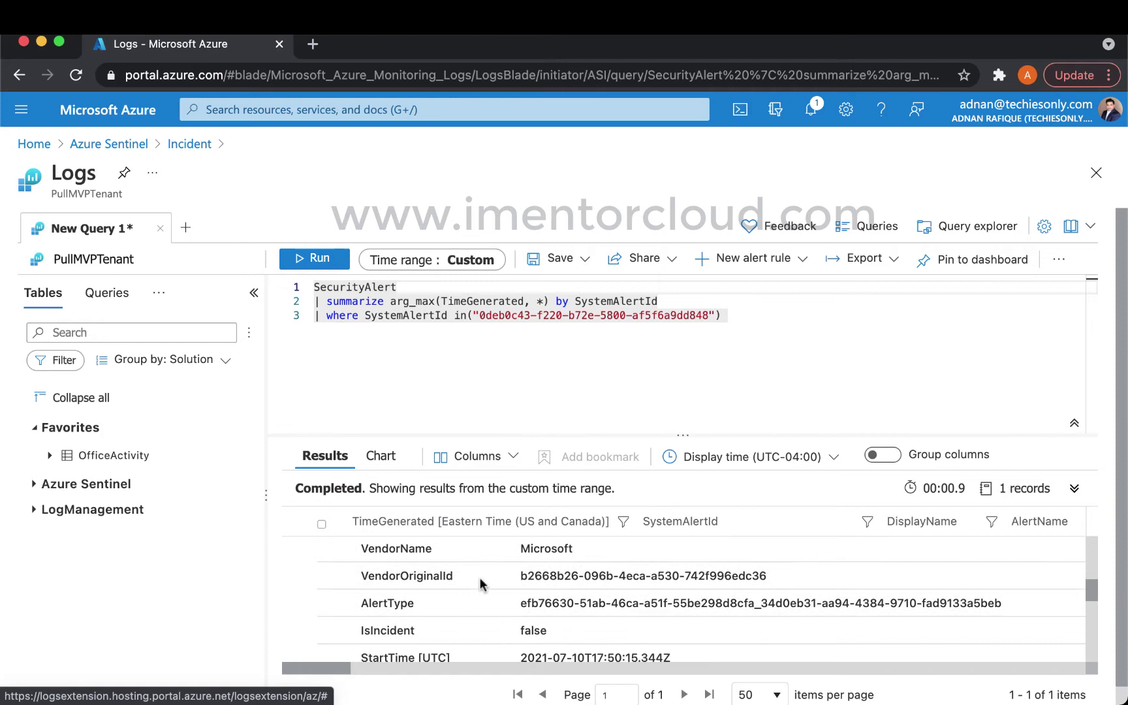
{"action": "scroll", "coordinate": [479, 577], "scroll_direction": "down", "scroll_amount": 4}
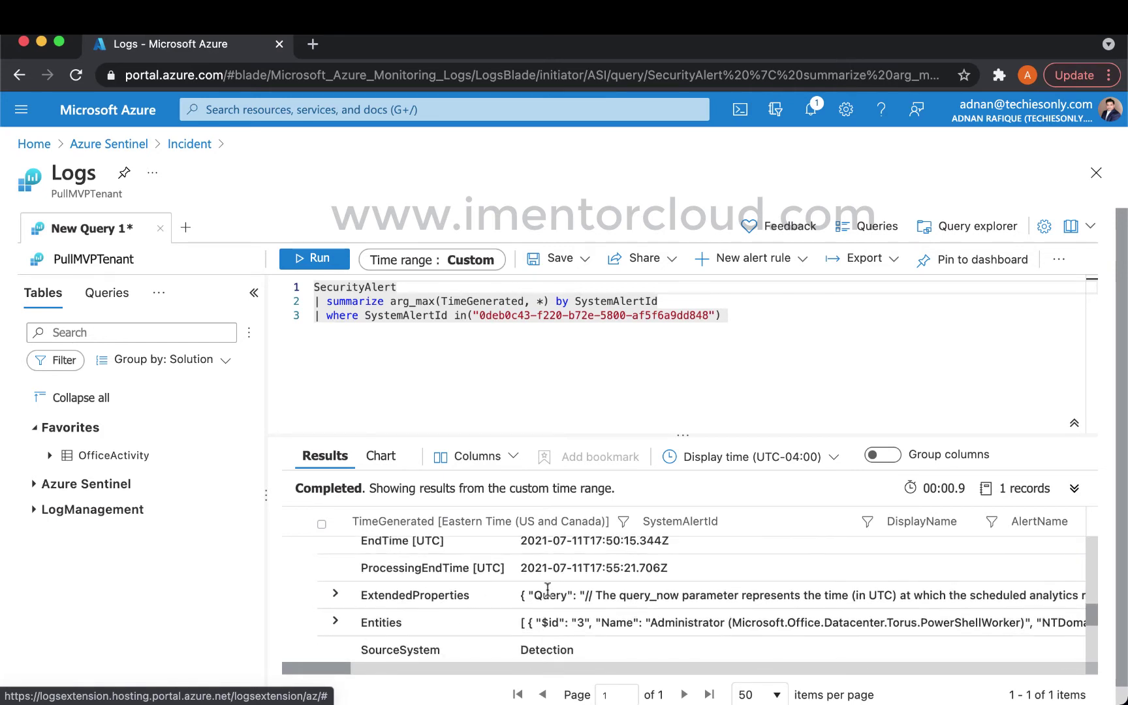
Step: Expand and read the alert's ExtendedProperties field
{"action": "left_click", "coordinate": [335, 545]}
{"action": "scroll", "coordinate": [486, 604], "scroll_direction": "down", "scroll_amount": 5}
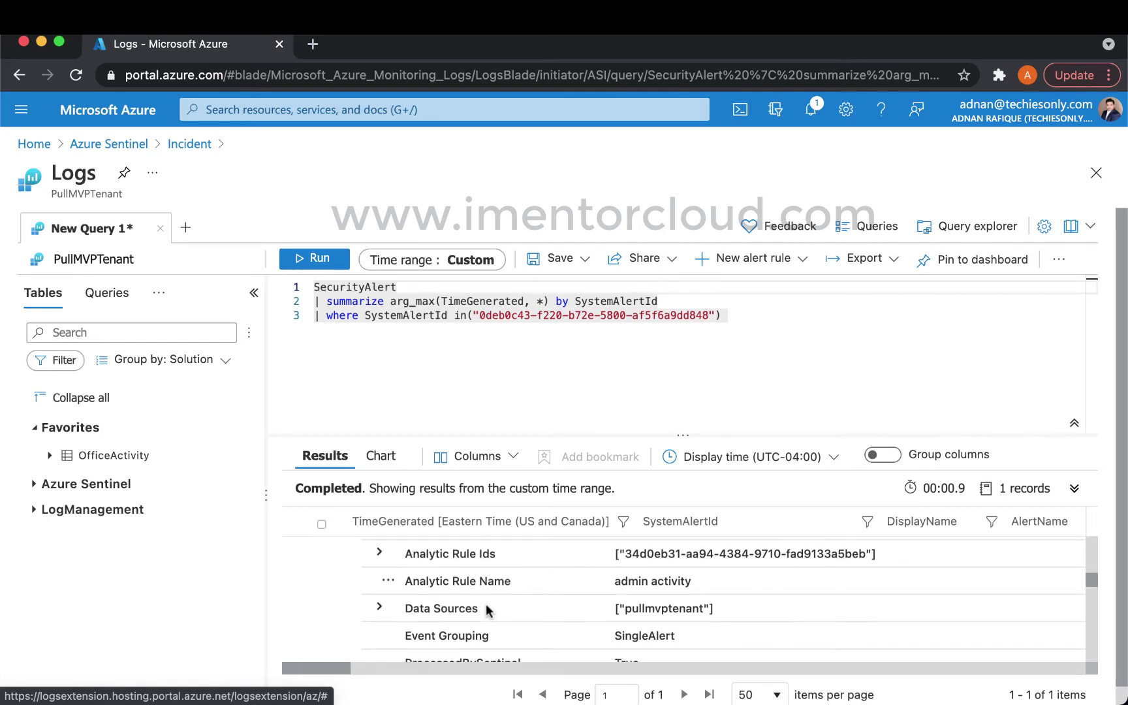
{"action": "scroll", "coordinate": [485, 604], "scroll_direction": "down", "scroll_amount": 3}
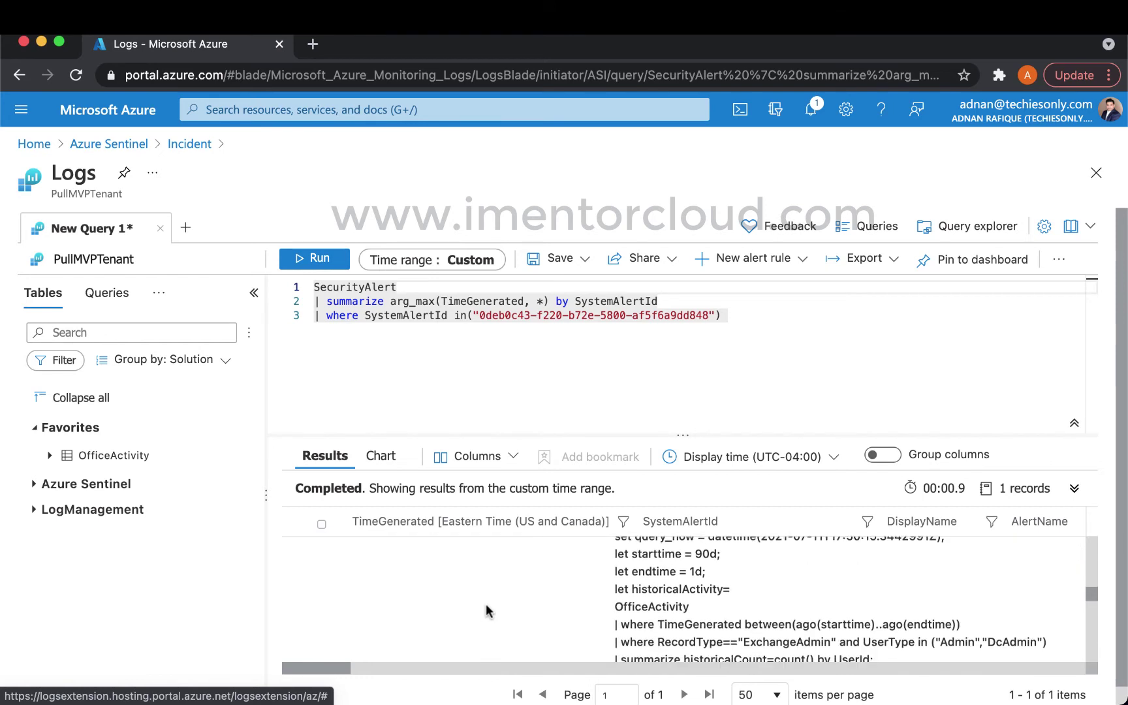
{"action": "scroll", "coordinate": [650, 598], "scroll_direction": "down", "scroll_amount": 6}
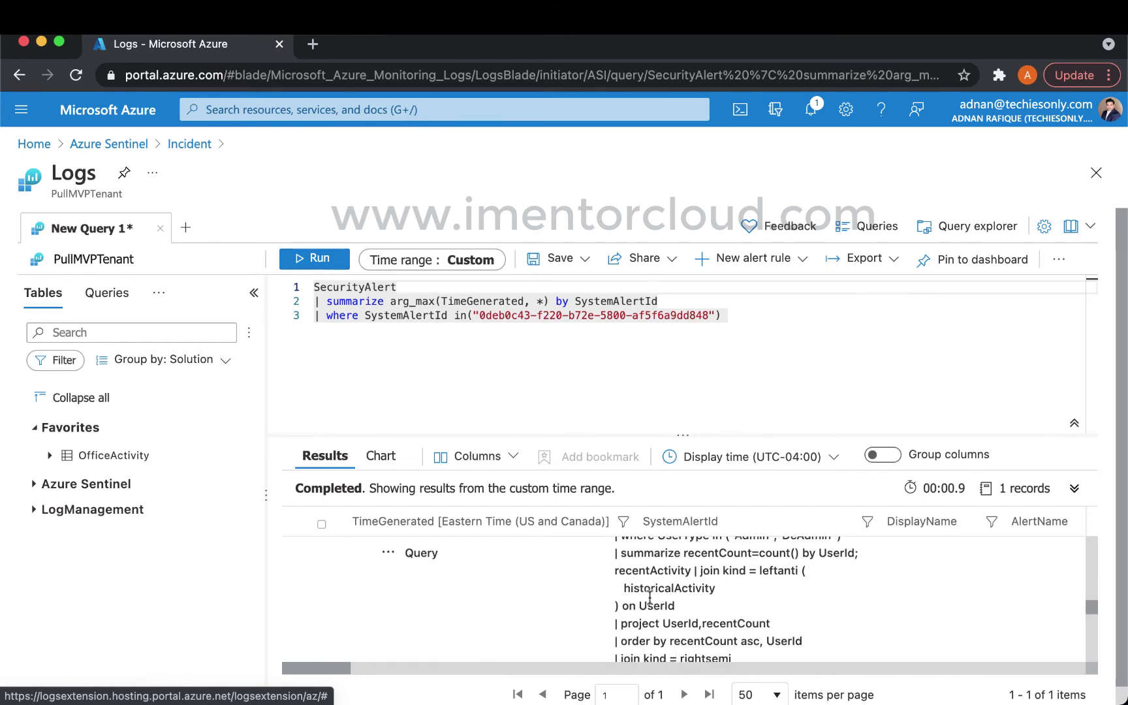
{"action": "scroll", "coordinate": [649, 598], "scroll_direction": "up", "scroll_amount": 3}
{"action": "scroll", "coordinate": [649, 598], "scroll_direction": "down", "scroll_amount": 2}
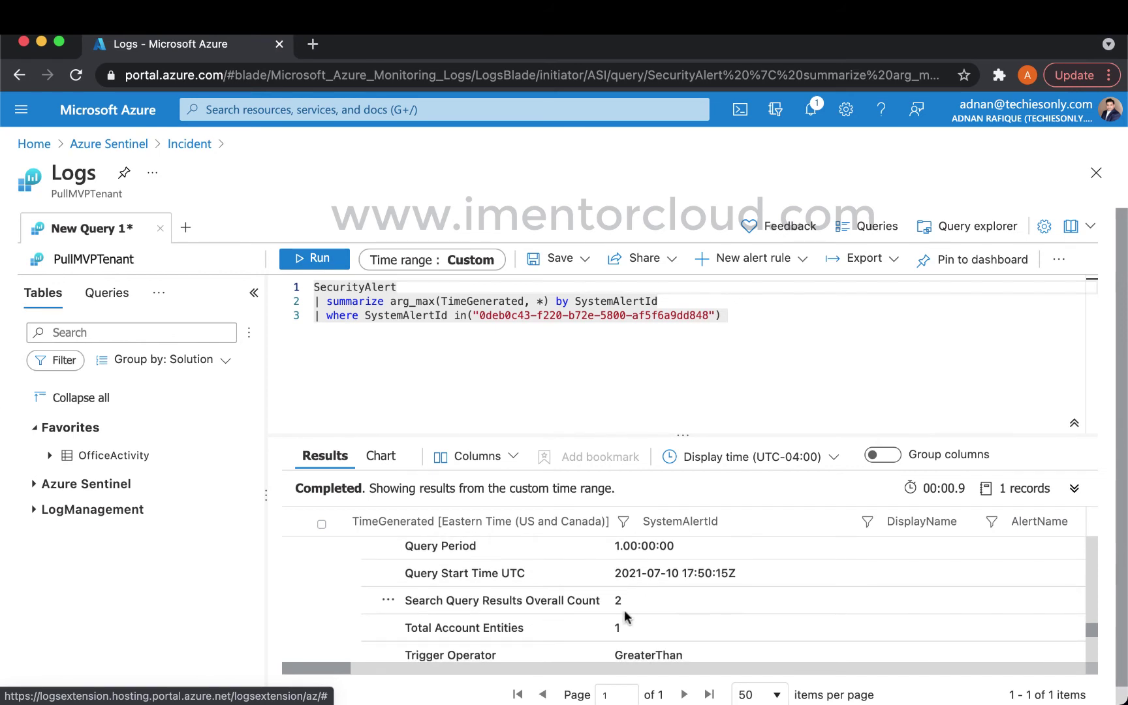
{"action": "scroll", "coordinate": [625, 614], "scroll_direction": "down", "scroll_amount": 5}
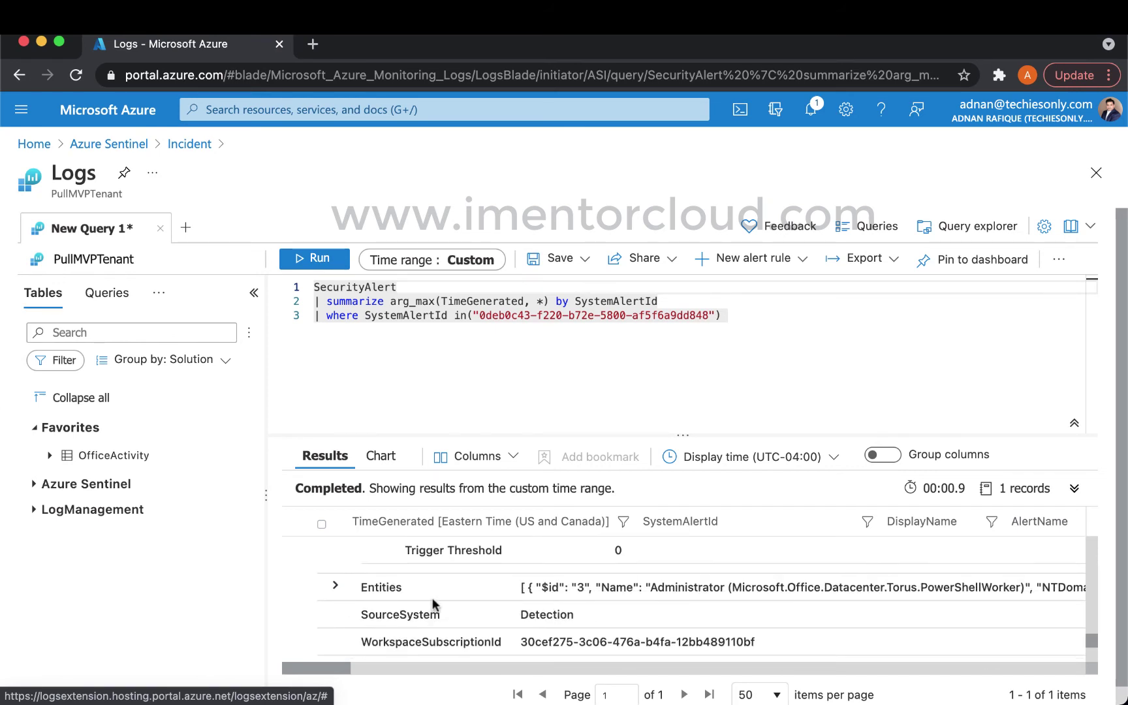
Step: Expand and review the alert's Entities list, then show the results as a chart
{"action": "left_click", "coordinate": [334, 585]}
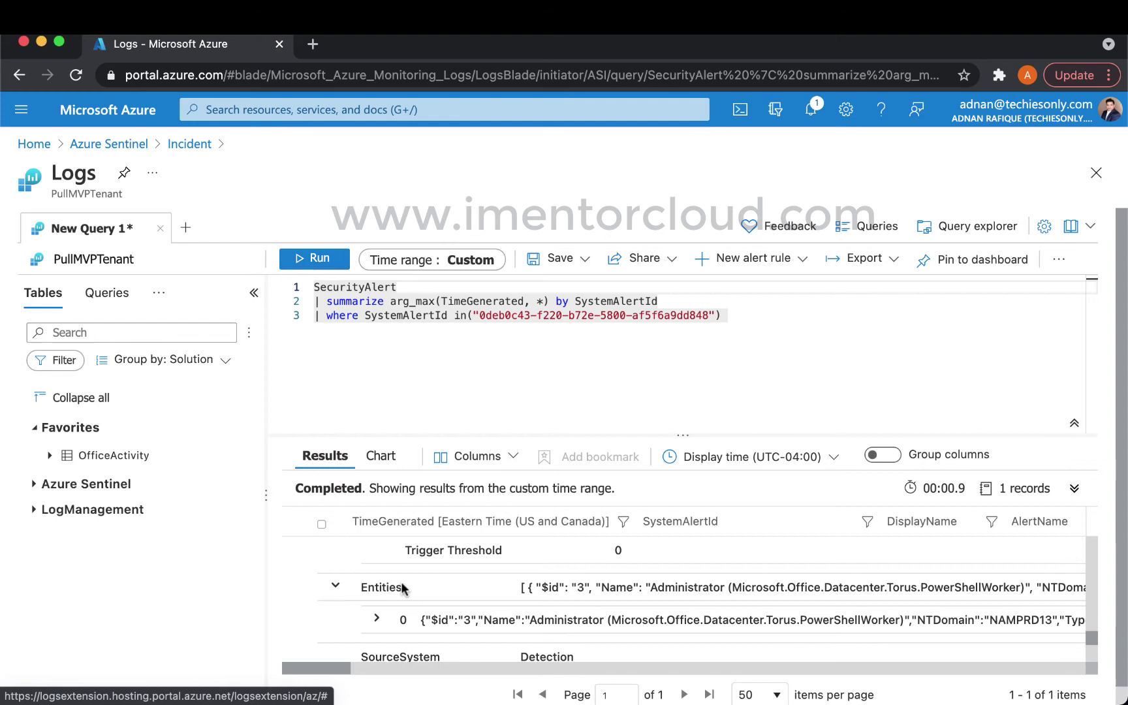
{"action": "scroll", "coordinate": [503, 607], "scroll_direction": "down", "scroll_amount": 1}
{"action": "scroll", "coordinate": [504, 605], "scroll_direction": "down", "scroll_amount": 4}
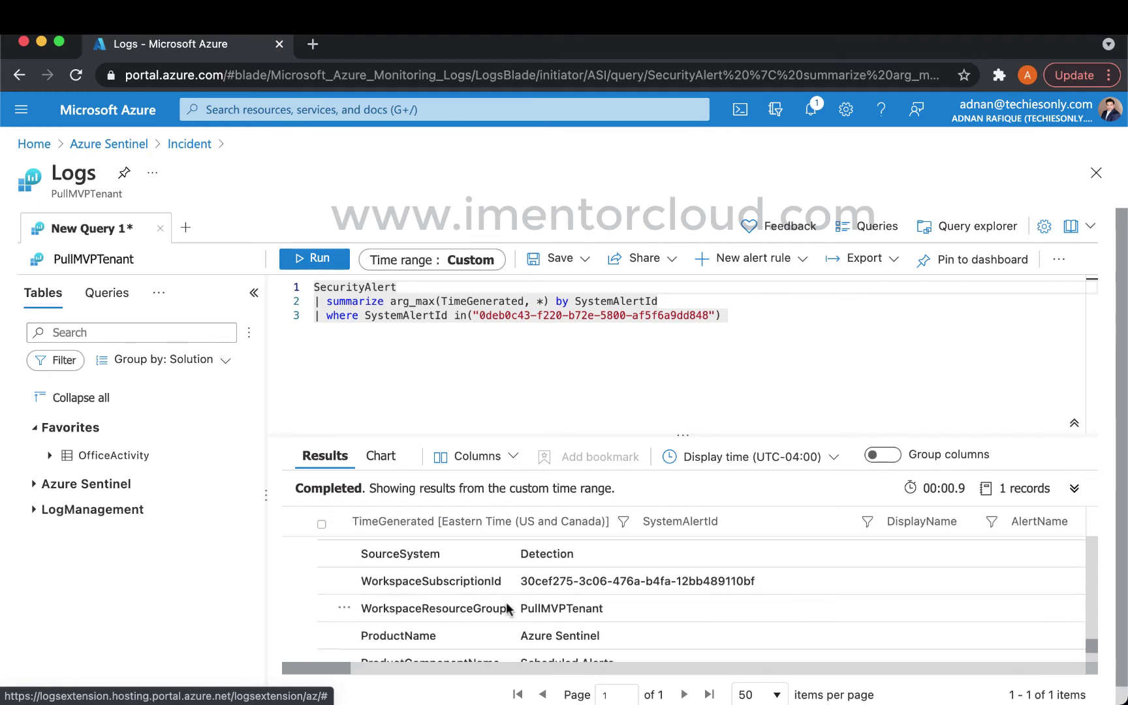
{"action": "scroll", "coordinate": [507, 608], "scroll_direction": "down", "scroll_amount": 2}
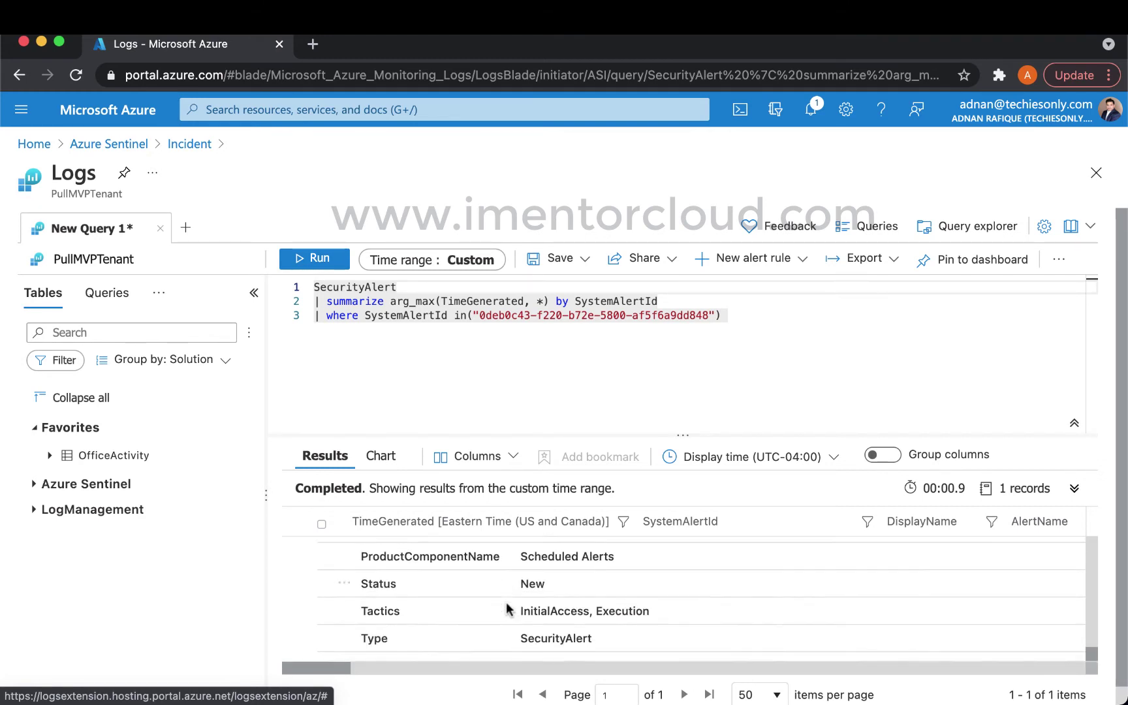
{"action": "scroll", "coordinate": [507, 607], "scroll_direction": "down", "scroll_amount": 2}
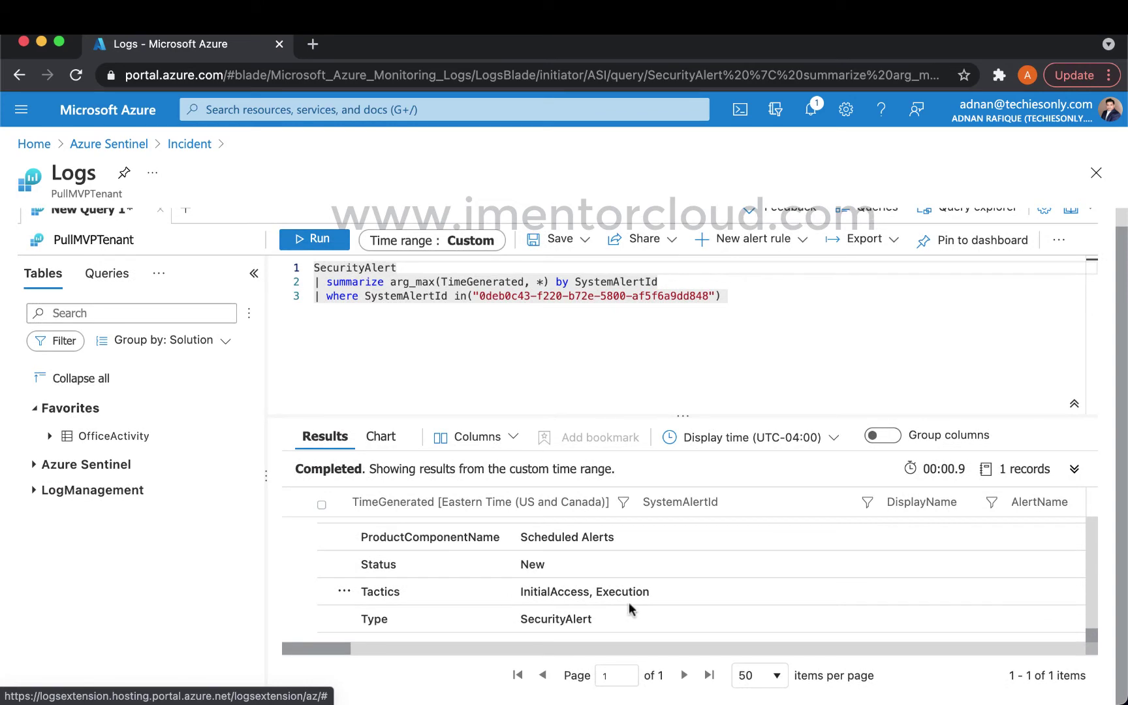
{"action": "scroll", "coordinate": [640, 612], "scroll_direction": "up", "scroll_amount": 5}
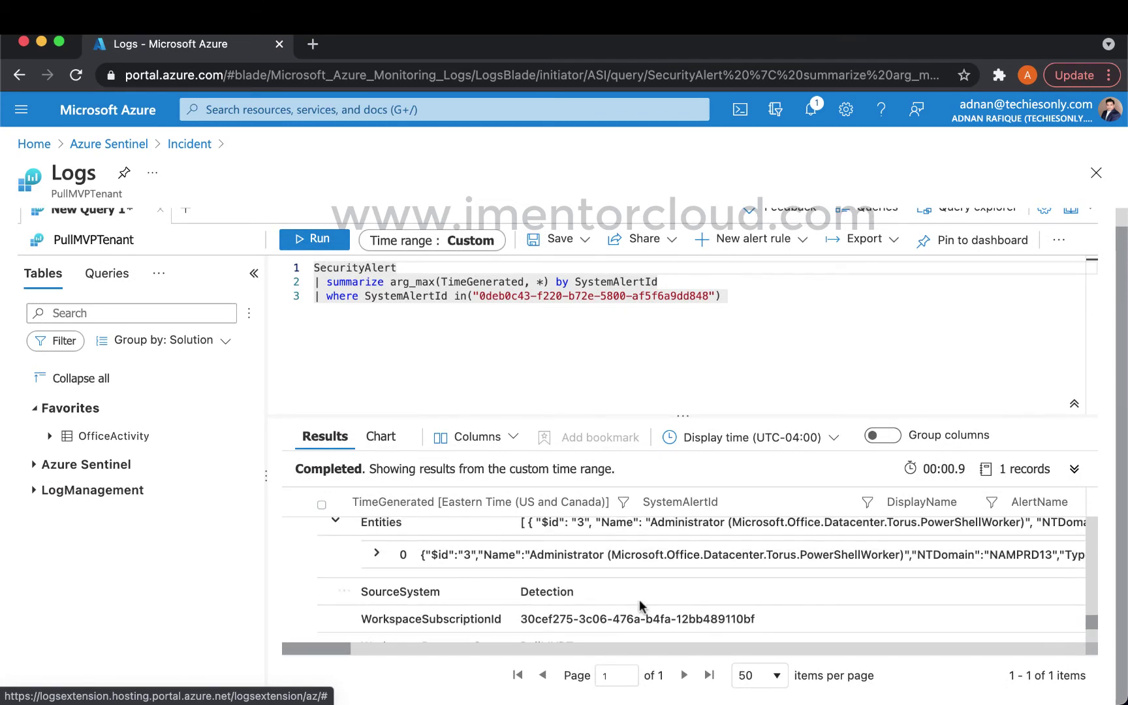
{"action": "left_click", "coordinate": [381, 436]}
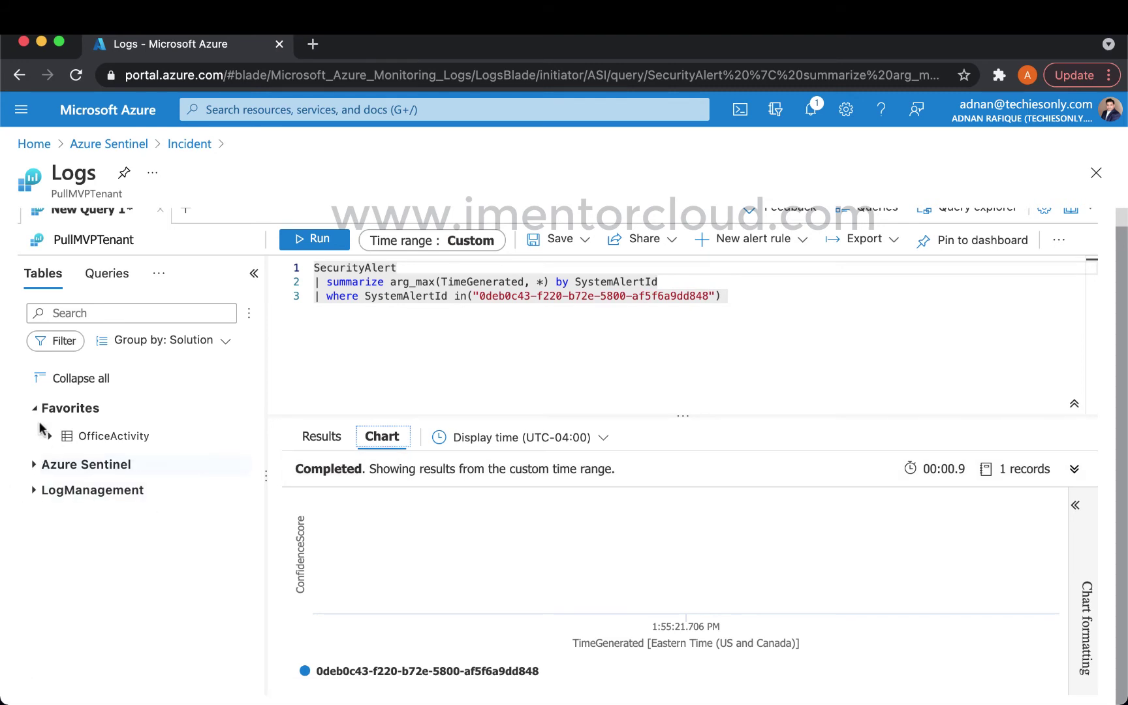
Step: Browse the Azure Sentinel and LogManagement tables and example queries, then discard the query edits
{"action": "left_click", "coordinate": [34, 464]}
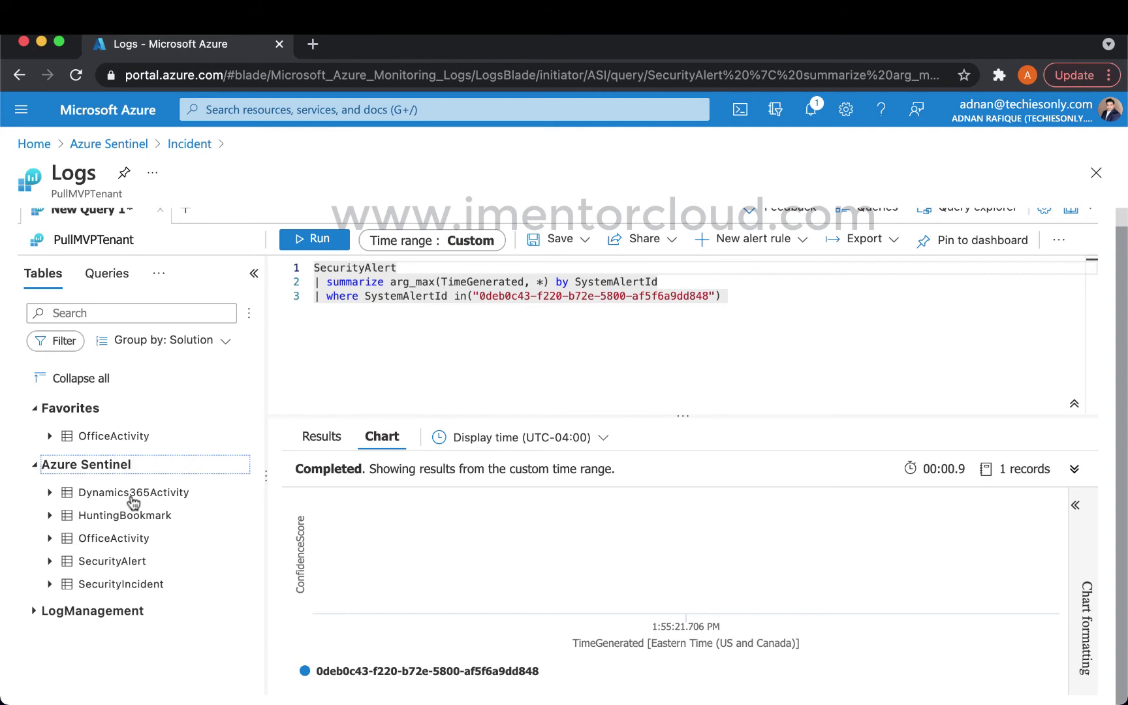
{"action": "left_click", "coordinate": [41, 610]}
{"action": "scroll", "coordinate": [141, 607], "scroll_direction": "down", "scroll_amount": 1}
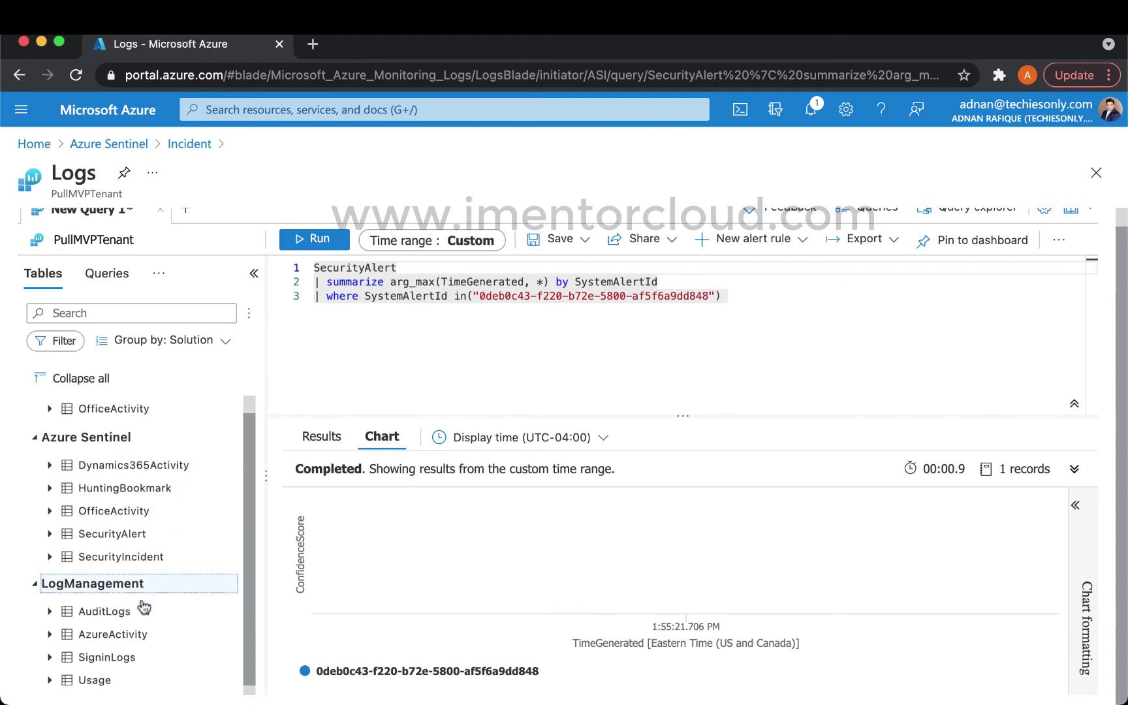
{"action": "left_click", "coordinate": [107, 275]}
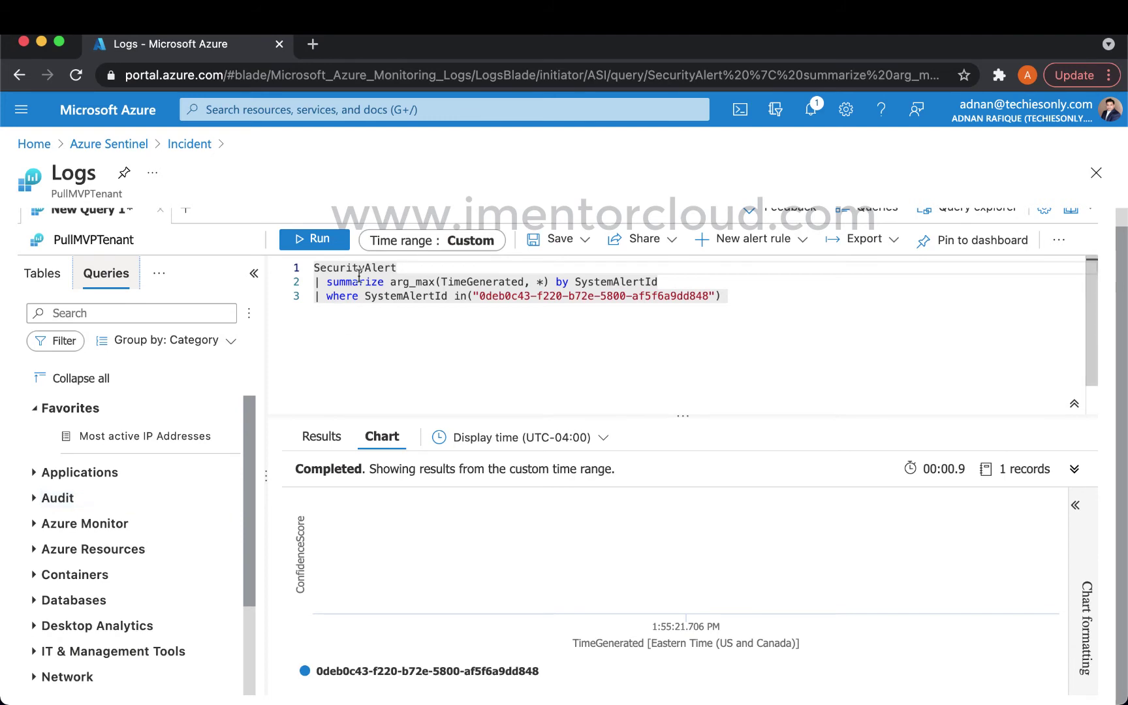
{"action": "left_click", "coordinate": [110, 145]}
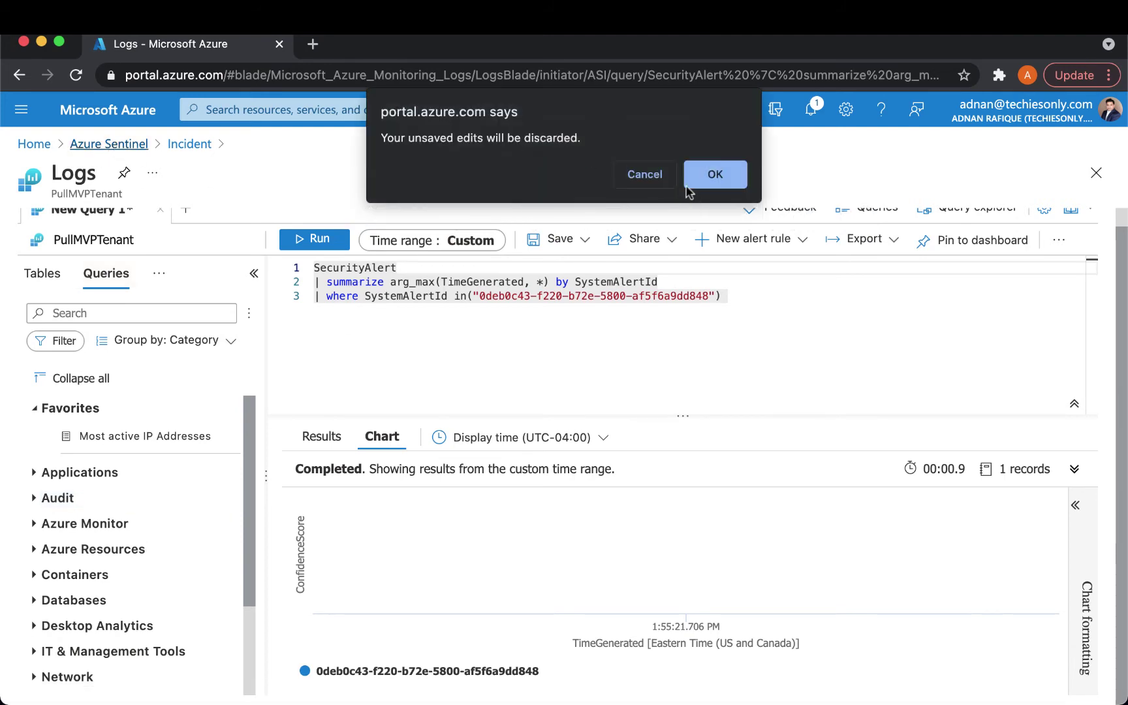
{"action": "left_click", "coordinate": [726, 181]}
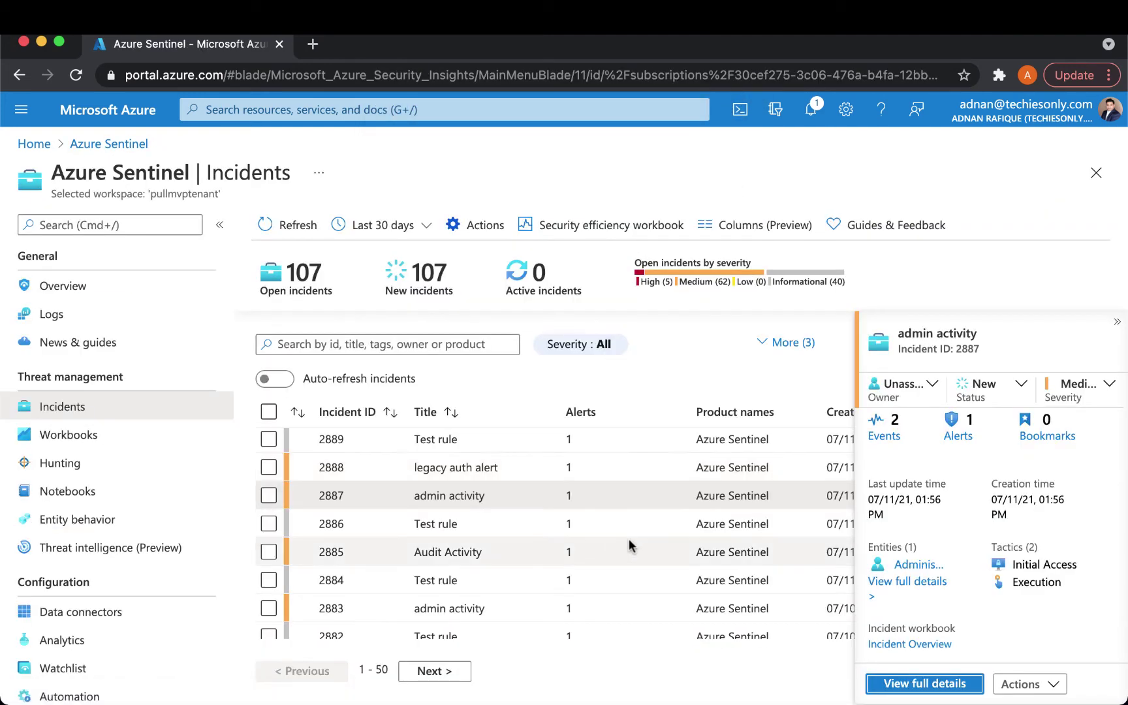
Step: Close the admin activity details pane and scroll down the incidents list
{"action": "left_click", "coordinate": [1116, 321]}
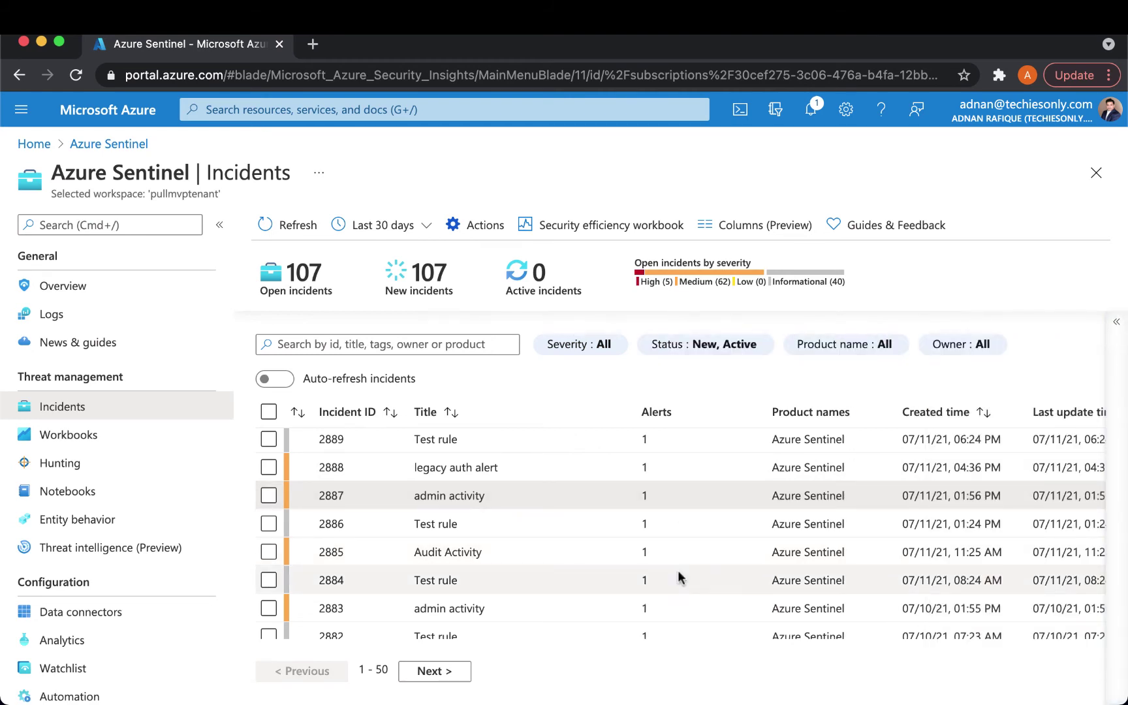
{"action": "scroll", "coordinate": [678, 574], "scroll_direction": "up", "scroll_amount": 5}
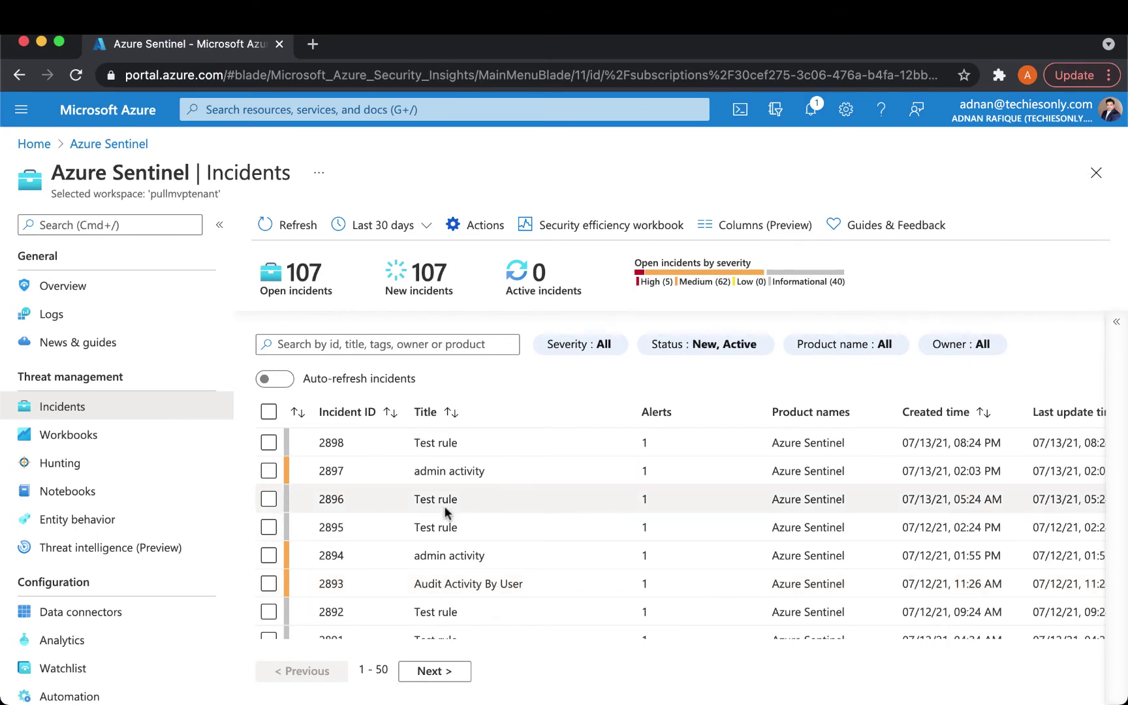
{"action": "scroll", "coordinate": [471, 539], "scroll_direction": "down", "scroll_amount": 3}
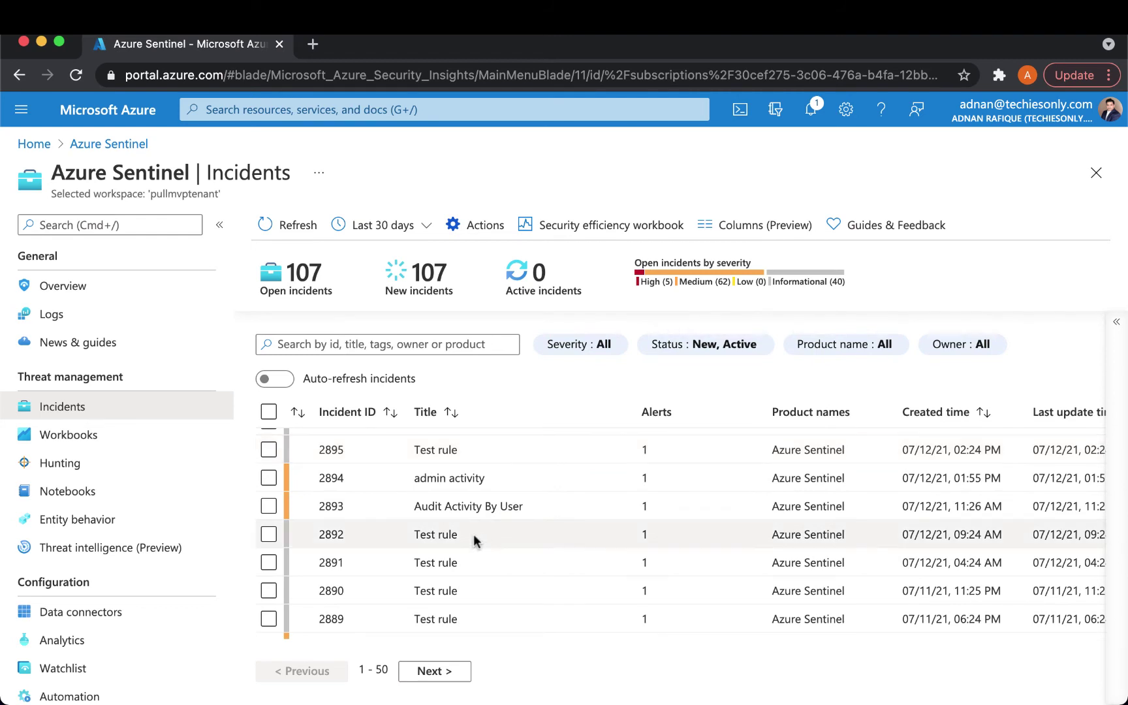
{"action": "scroll", "coordinate": [476, 532], "scroll_direction": "down", "scroll_amount": 4}
{"action": "scroll", "coordinate": [480, 529], "scroll_direction": "down", "scroll_amount": 13}
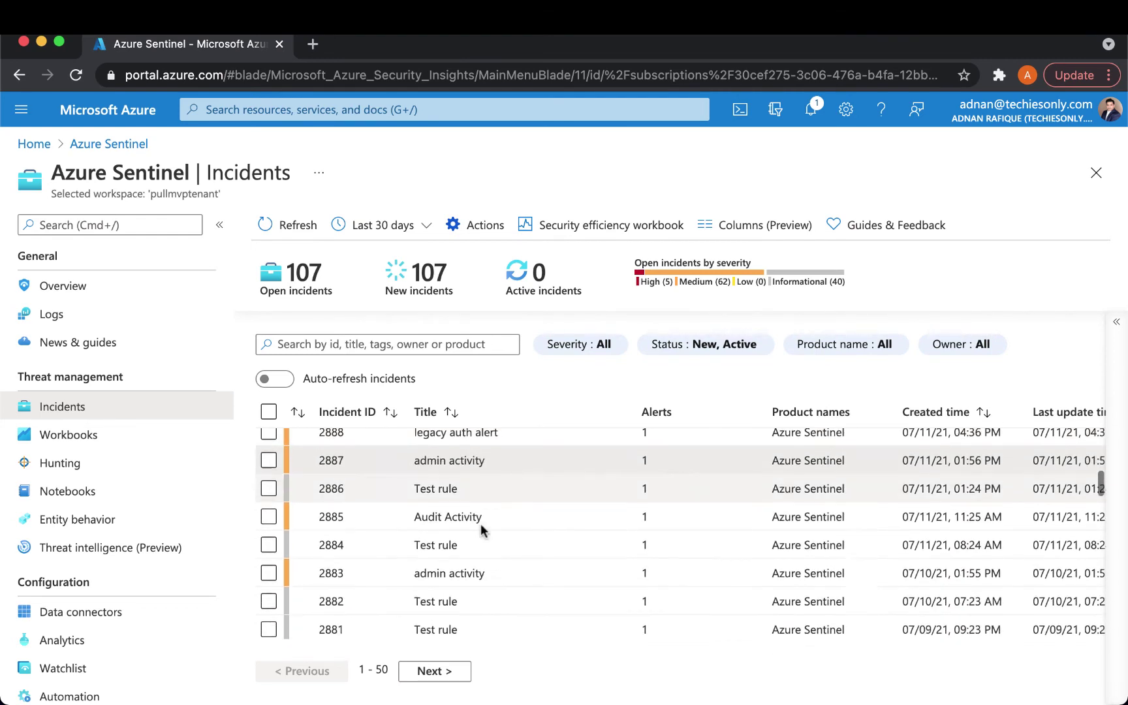
{"action": "scroll", "coordinate": [481, 523], "scroll_direction": "down", "scroll_amount": 2}
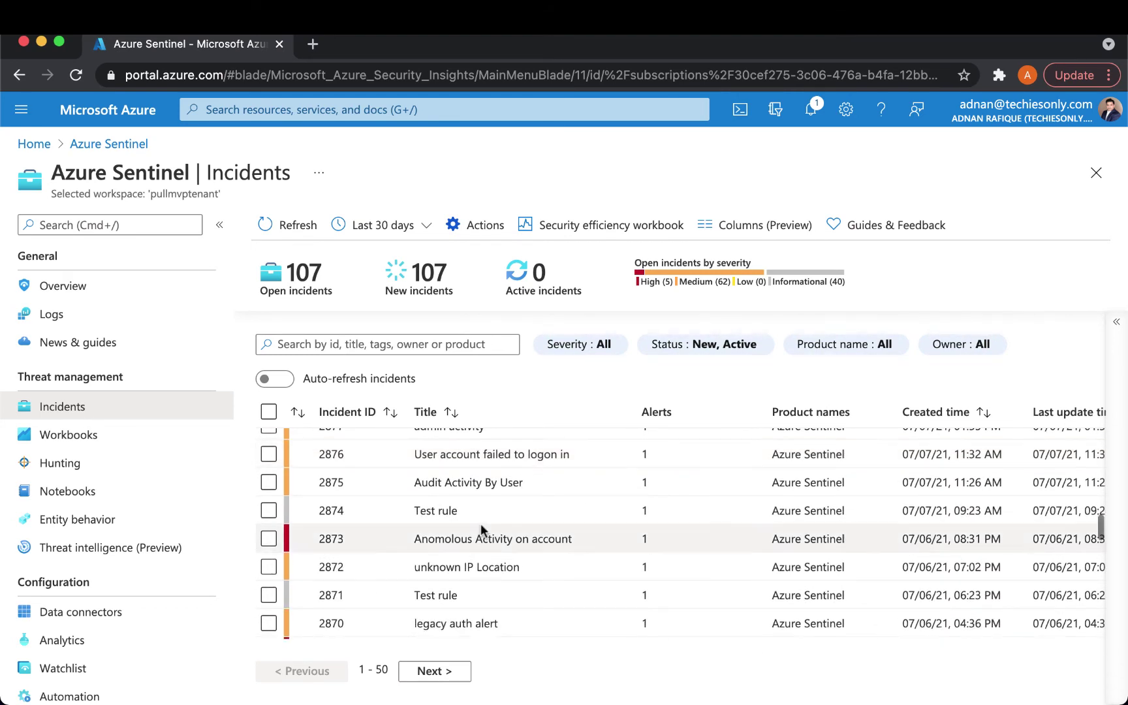
Step: Open incident 2873's details: Anomolous Activity on account, High severity, 4 events, 1 alert
{"action": "left_click", "coordinate": [521, 539]}
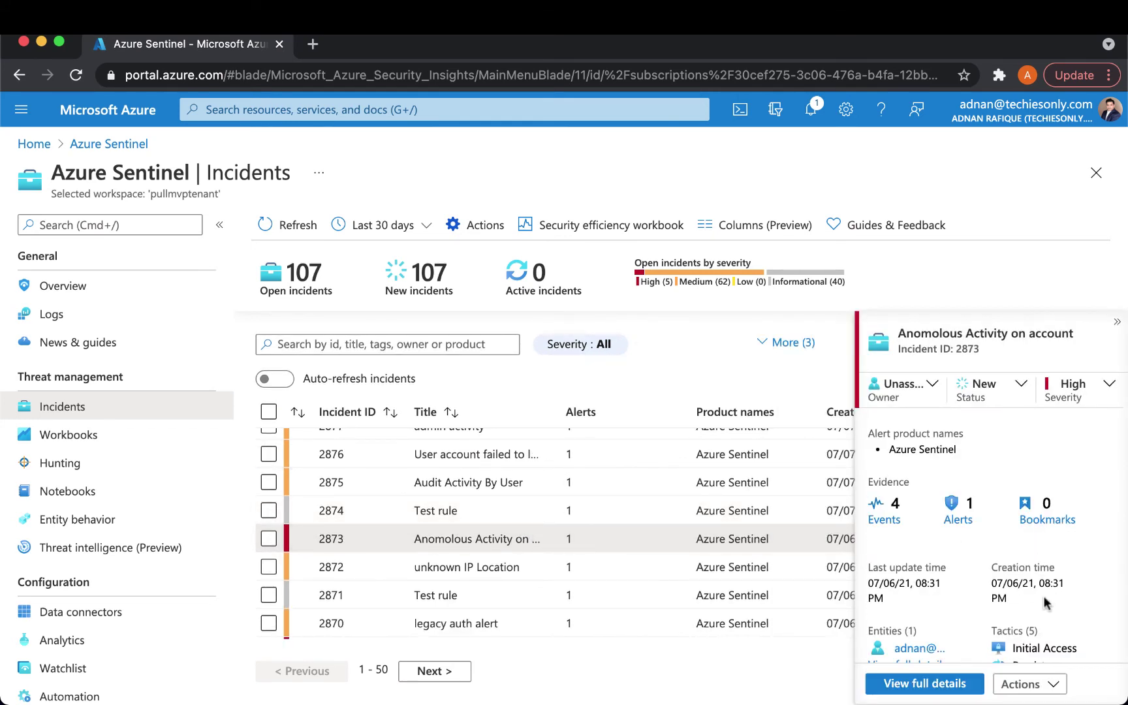
{"action": "scroll", "coordinate": [1042, 596], "scroll_direction": "down", "scroll_amount": 1}
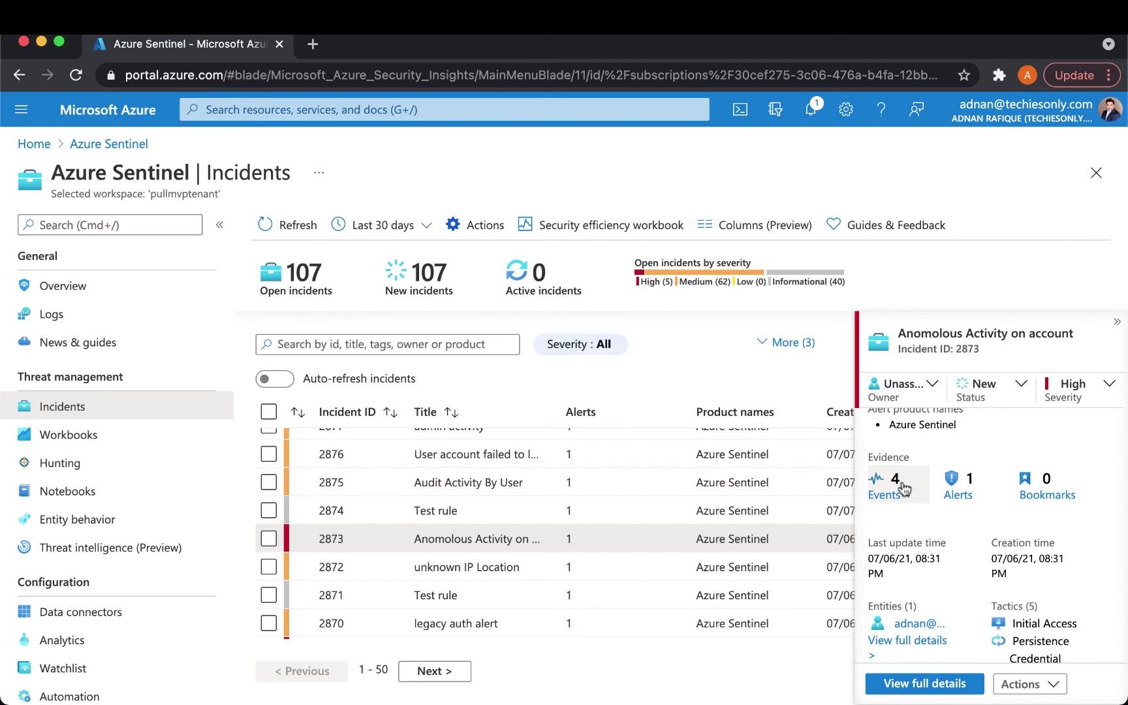
{"action": "scroll", "coordinate": [971, 529], "scroll_direction": "down", "scroll_amount": 1}
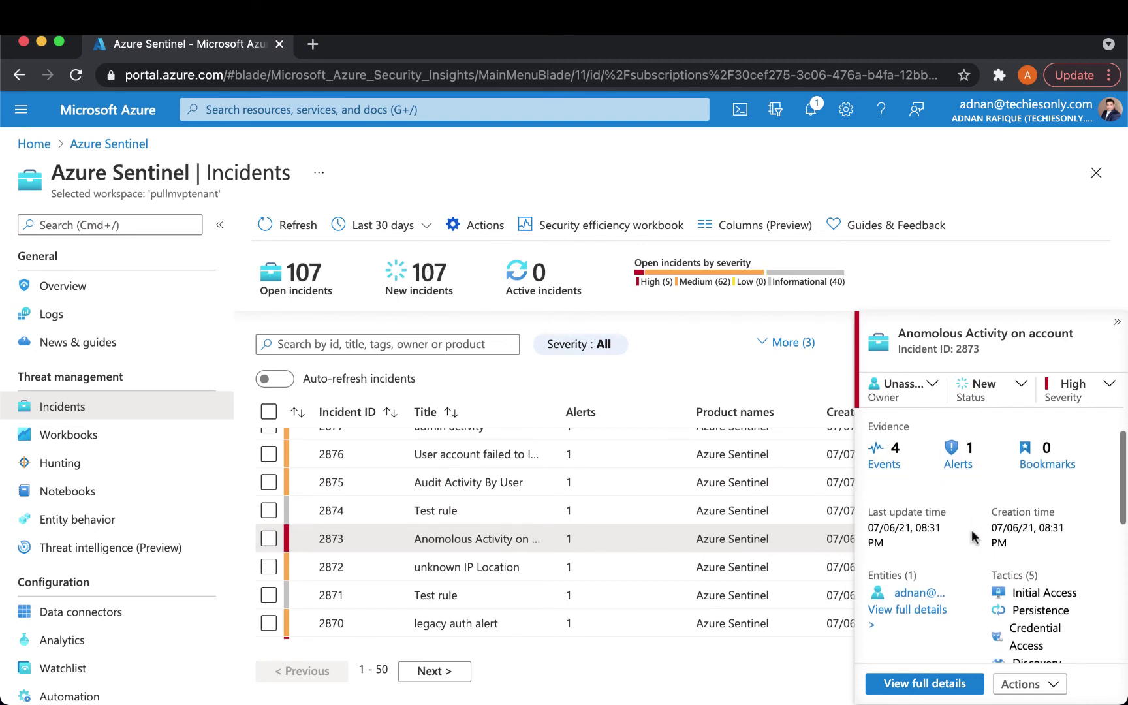
{"action": "scroll", "coordinate": [971, 531], "scroll_direction": "down", "scroll_amount": 2}
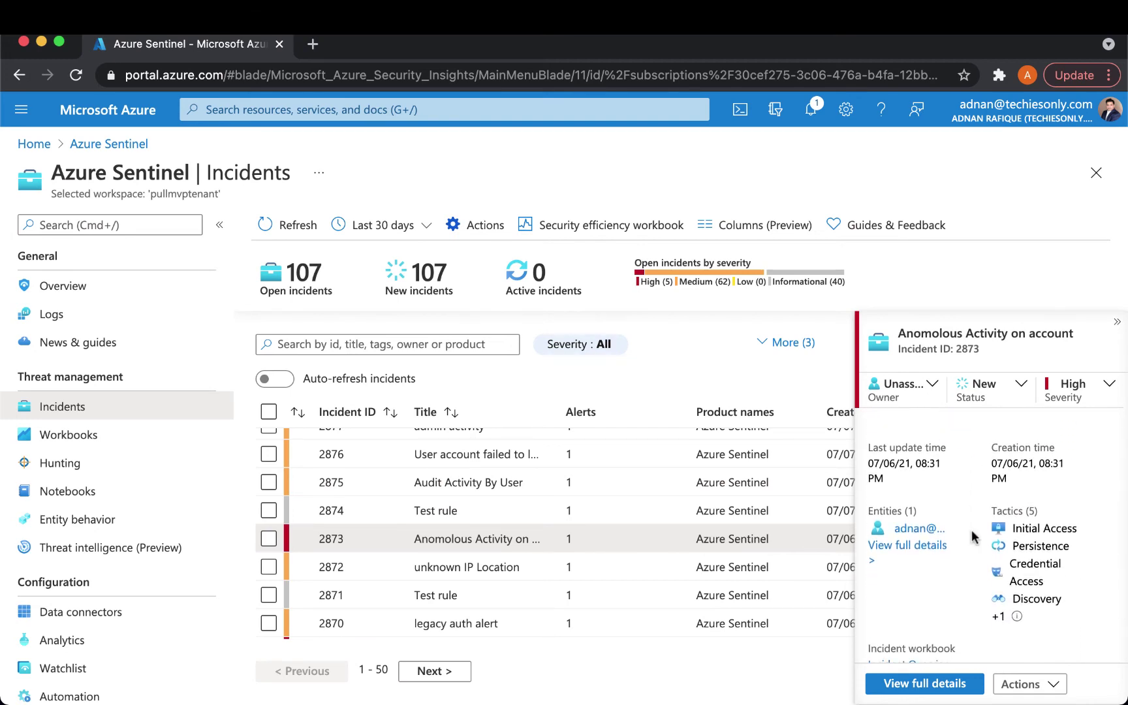
{"action": "scroll", "coordinate": [1035, 546], "scroll_direction": "up", "scroll_amount": 3}
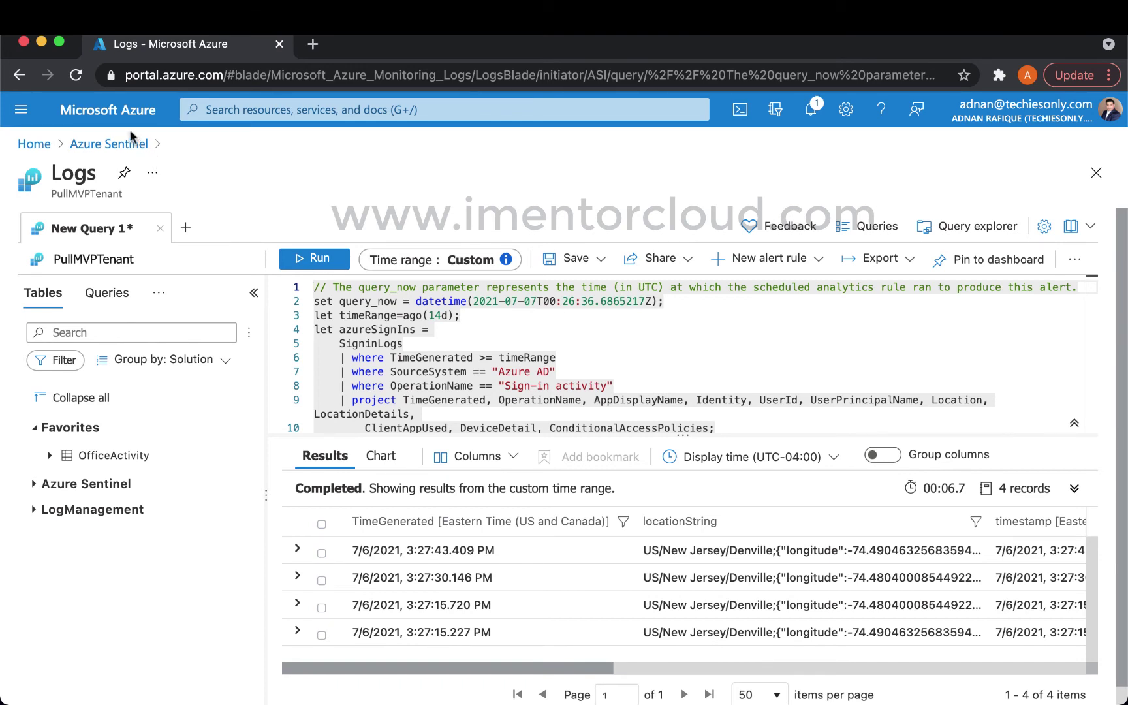
Step: Leave the sign-in query results and return to the Azure Sentinel incidents page
{"action": "left_click", "coordinate": [134, 143]}
Step: Discard the unsaved query edits and close incident 2873's details pane to show the full list
{"action": "left_click", "coordinate": [713, 174]}
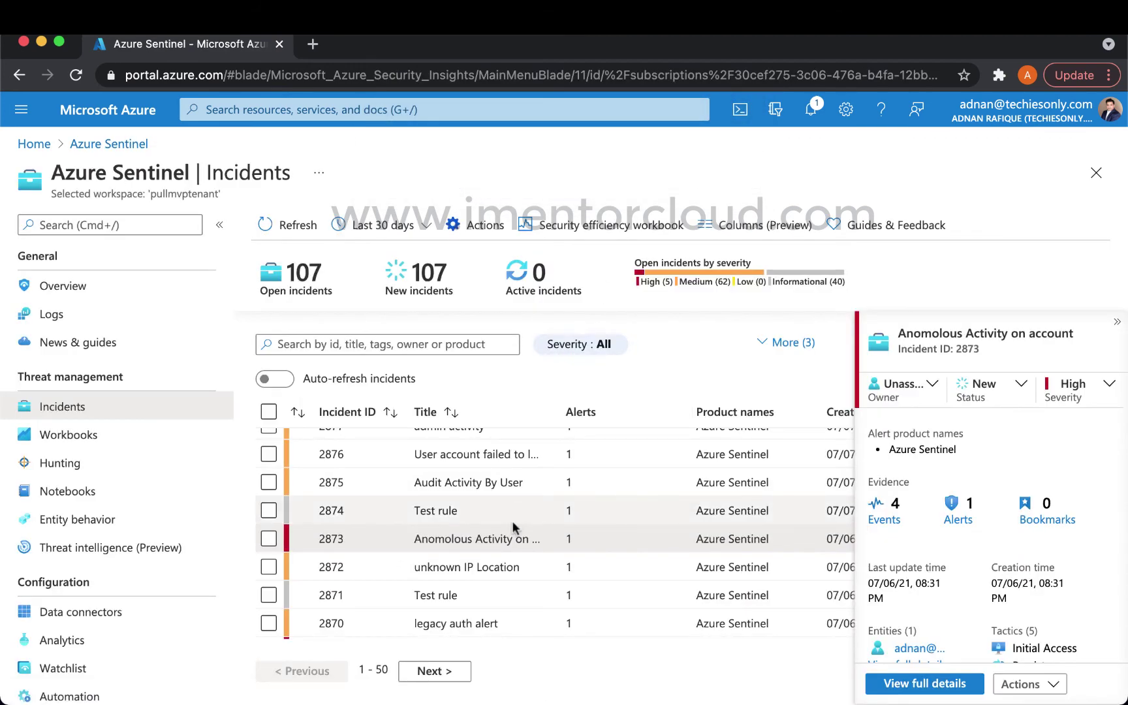
{"action": "left_click", "coordinate": [1117, 322]}
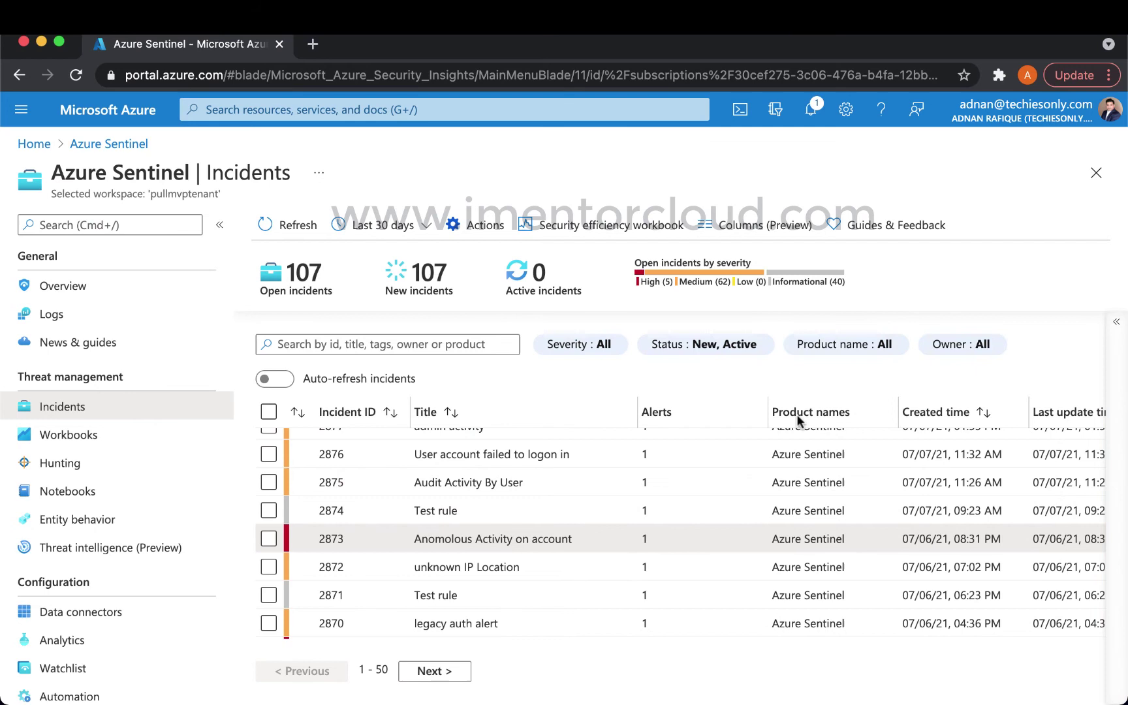
{"action": "scroll", "coordinate": [579, 552], "scroll_direction": "down", "scroll_amount": 1}
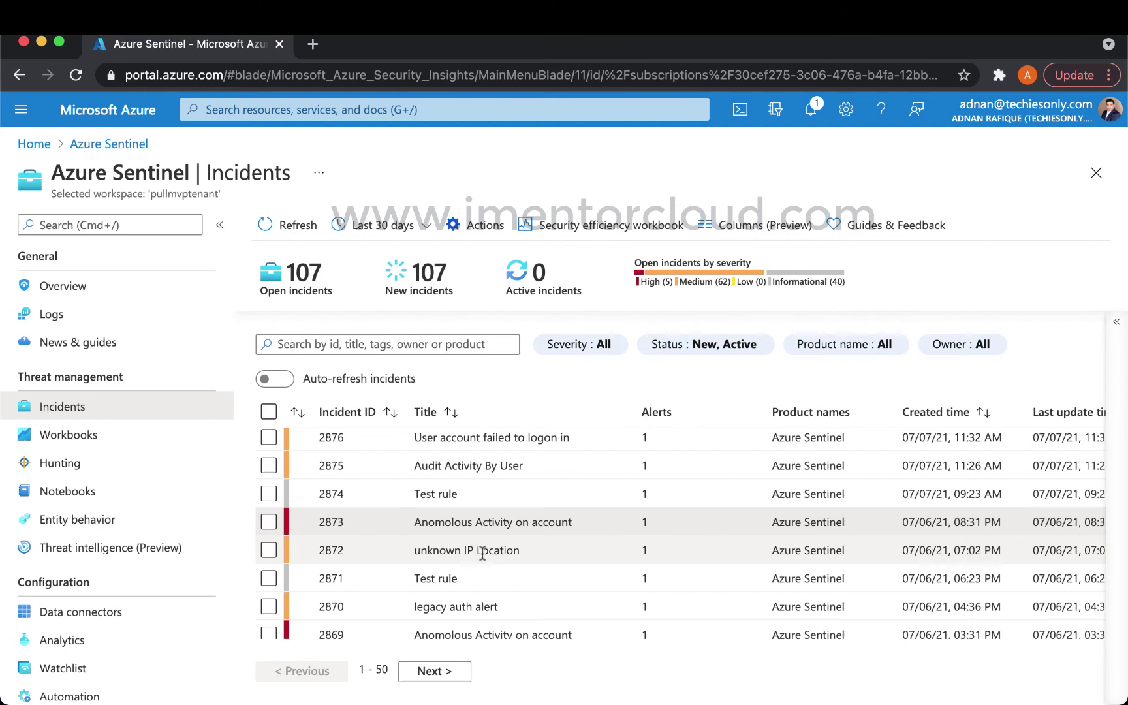
Step: Open the summary of incident 2872, unknown IP Location, from the Incidents list
{"action": "left_click", "coordinate": [482, 553]}
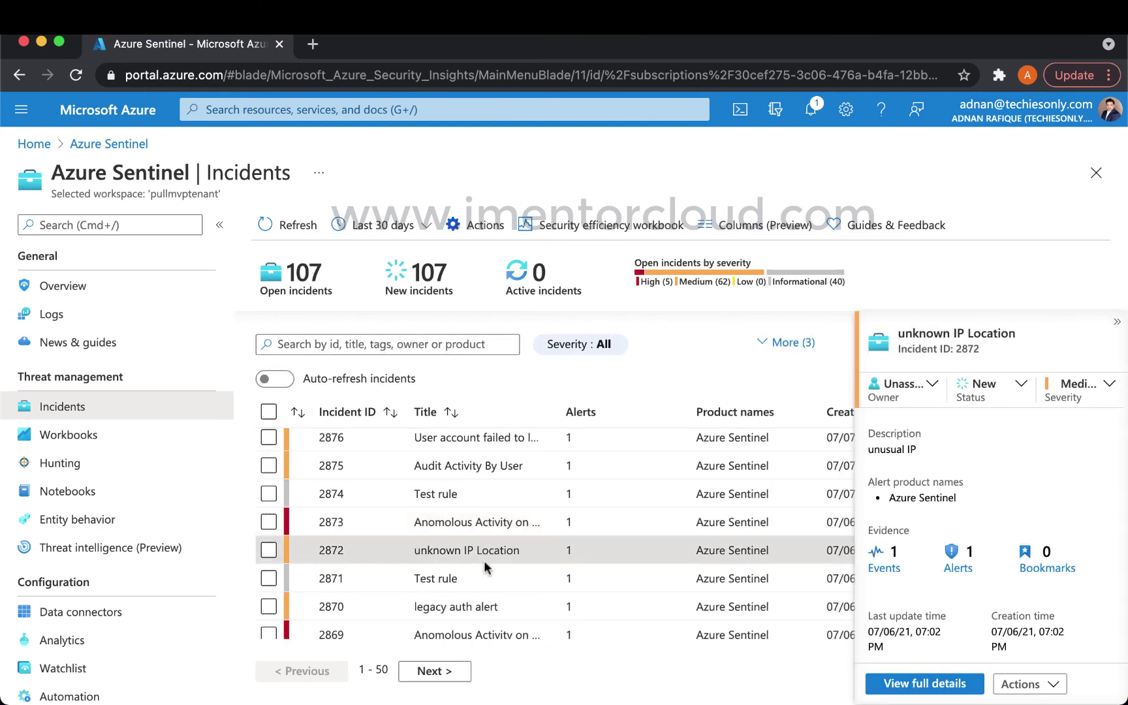